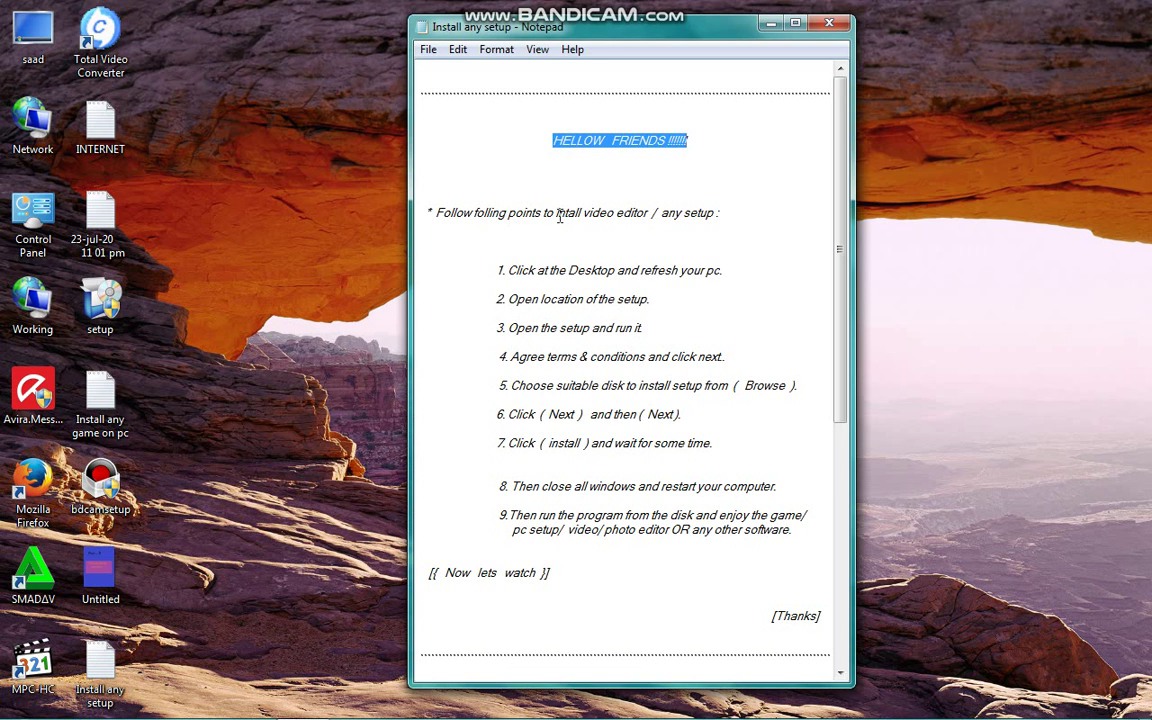
Highlight the note's heading and its first instruction, and refresh the desktop three times.
{"action": "left_click_drag", "start_coordinate": [556, 212], "coordinate": [726, 221]}
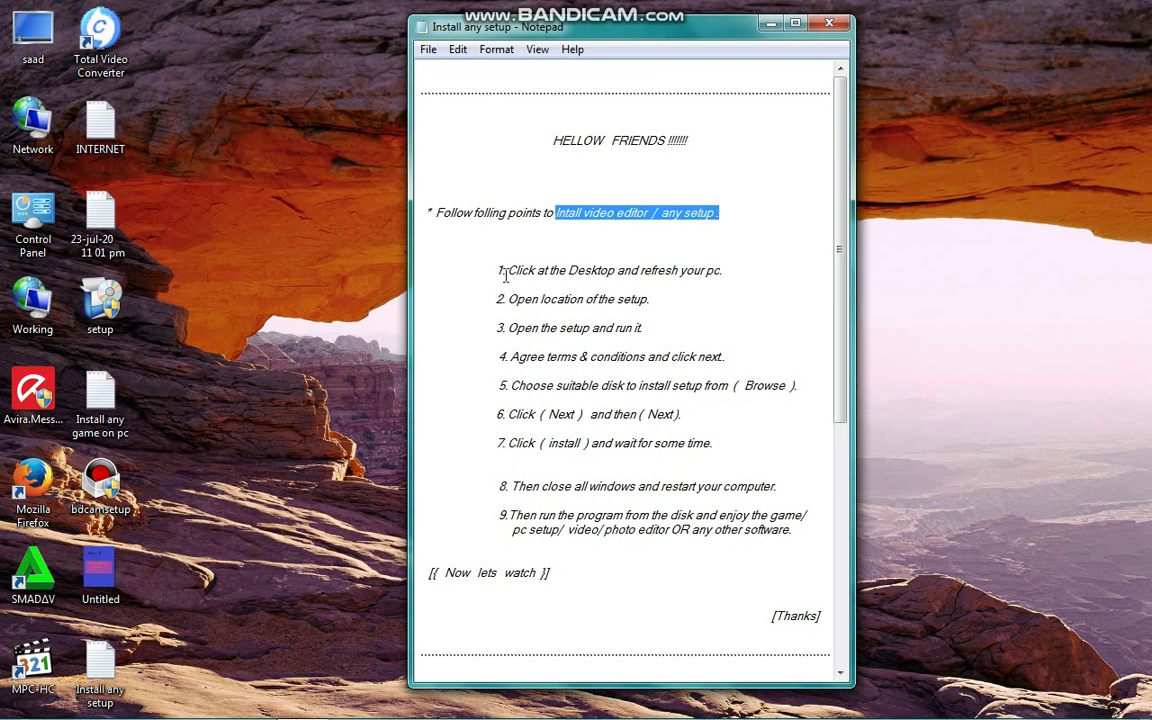
{"action": "left_click_drag", "start_coordinate": [510, 268], "coordinate": [726, 277]}
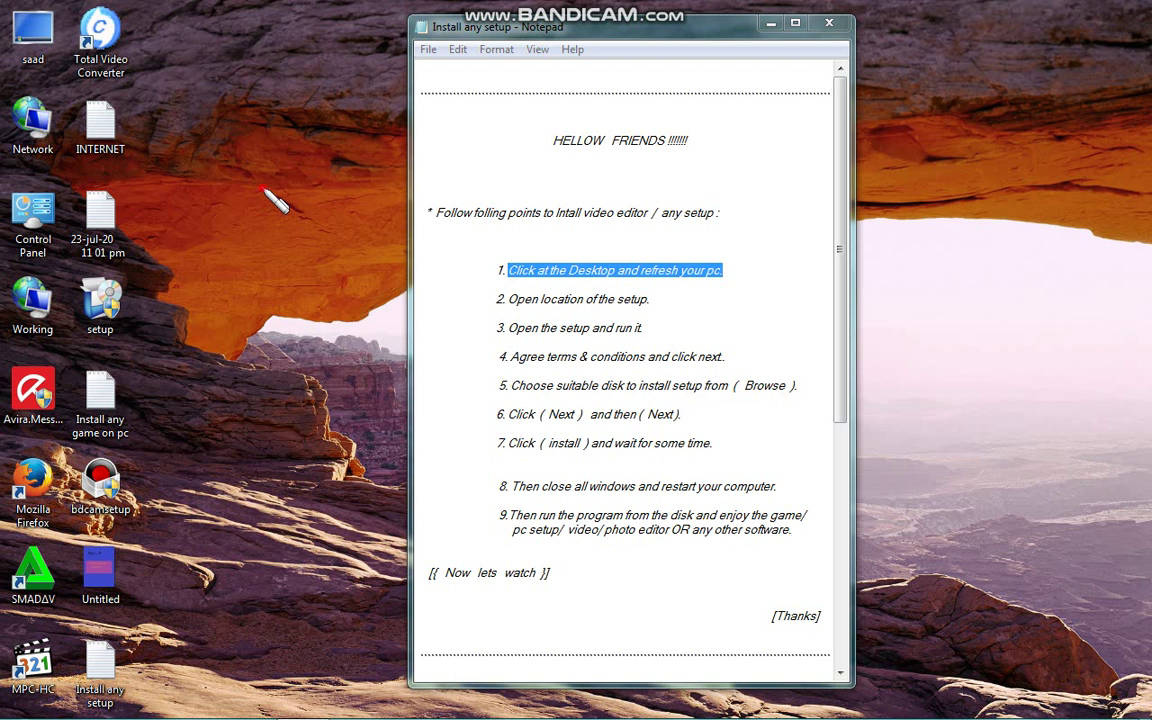
{"action": "key", "text": "shift+F10"}
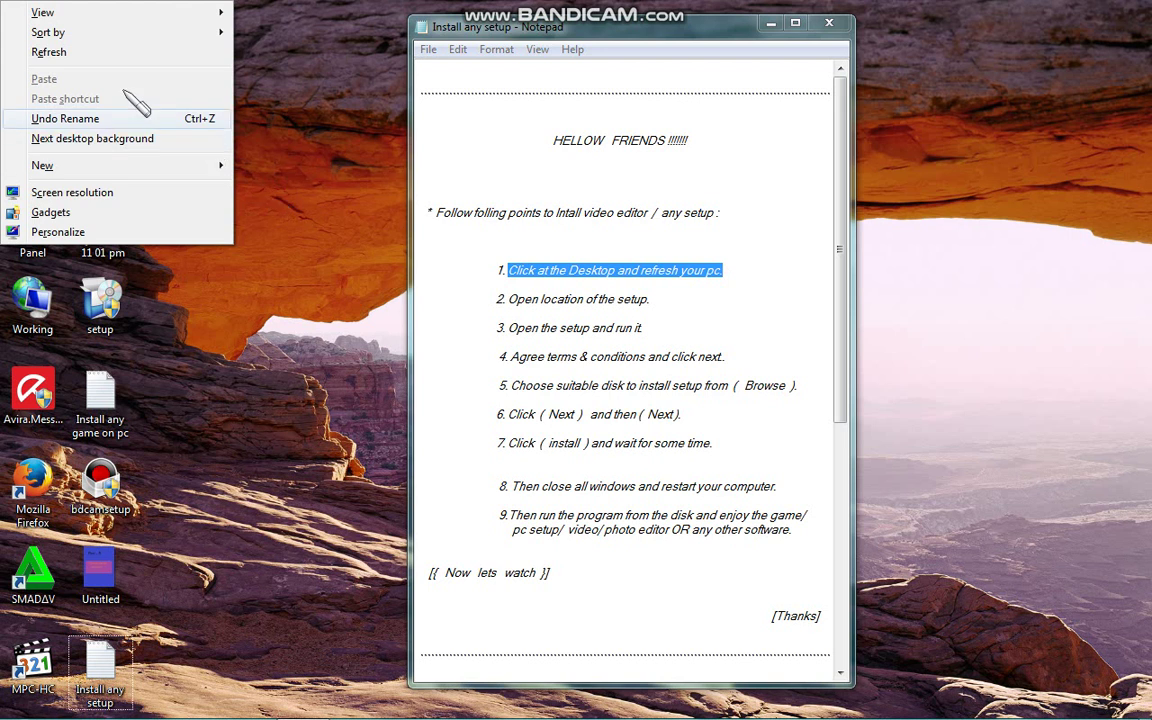
{"action": "left_click", "coordinate": [100, 50]}
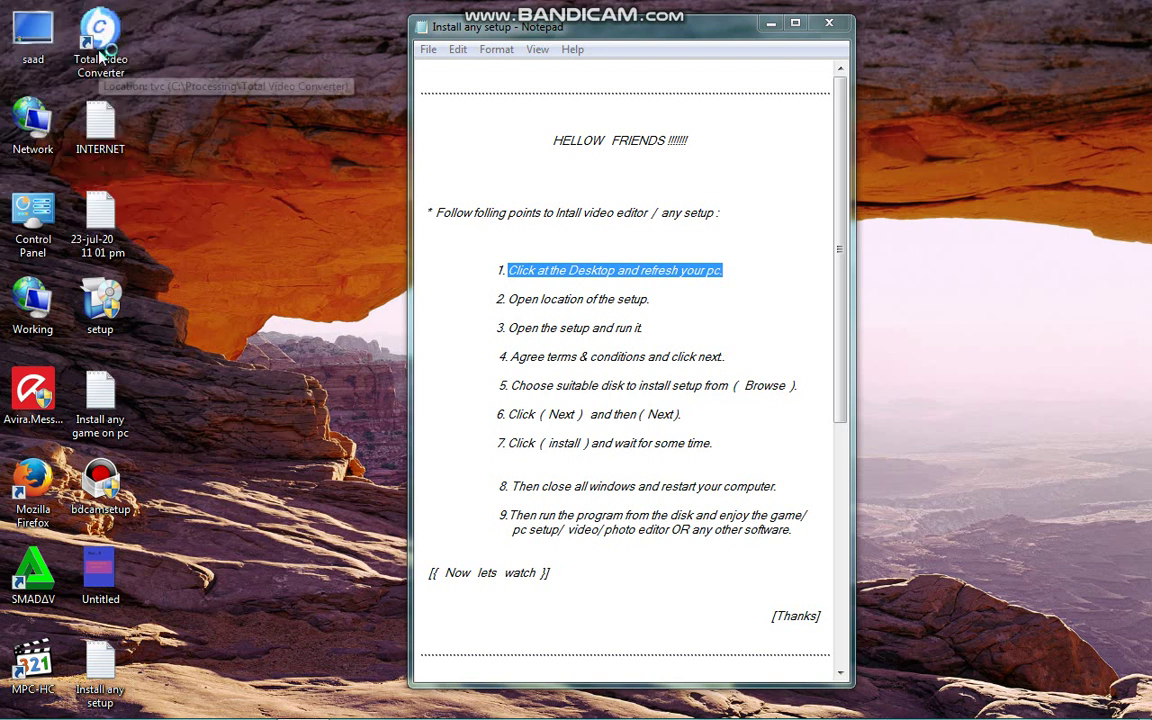
{"action": "key", "text": "shift+F10"}
{"action": "left_click", "coordinate": [78, 51]}
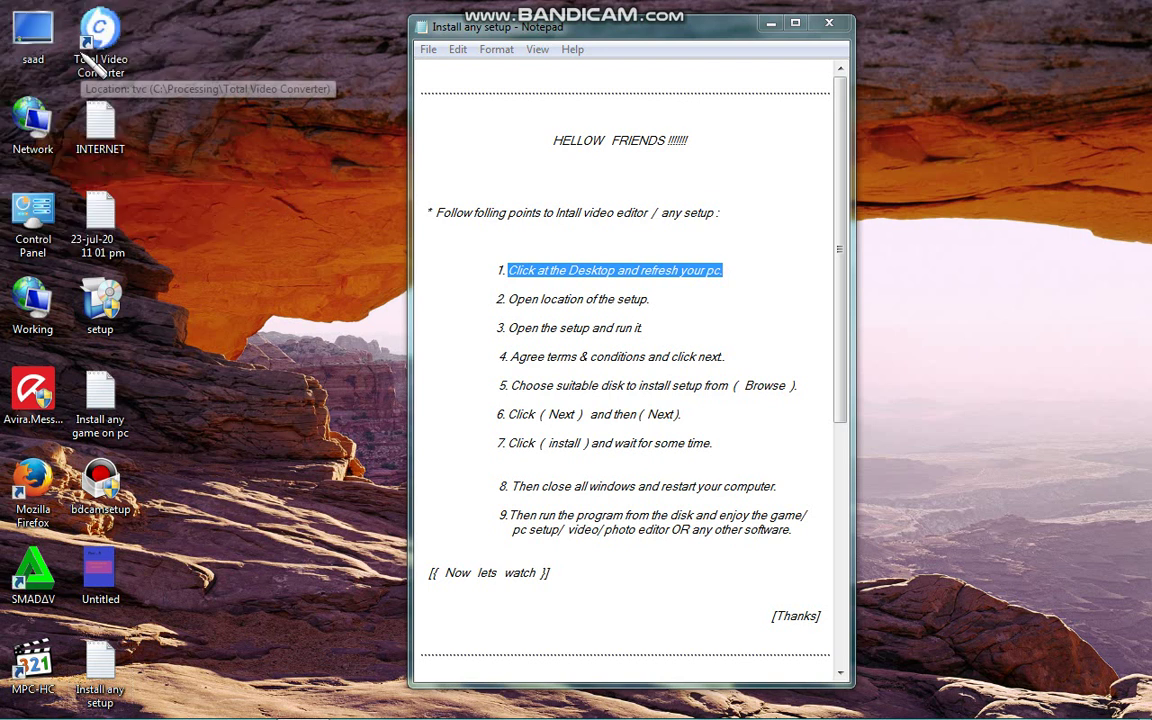
{"action": "key", "text": "shift+F10"}
{"action": "left_click", "coordinate": [58, 53]}
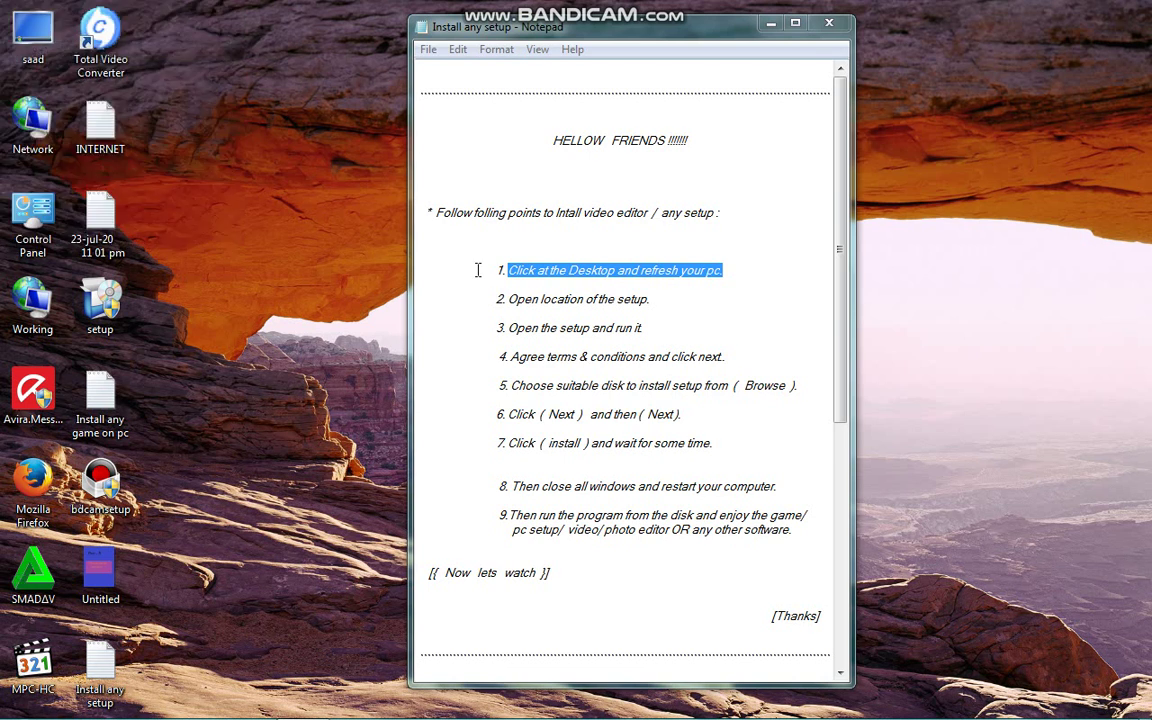
Highlight the "Open location of the setup" instruction, and select the setup application in the Desktop folder window.
{"action": "left_click_drag", "start_coordinate": [508, 299], "coordinate": [659, 300]}
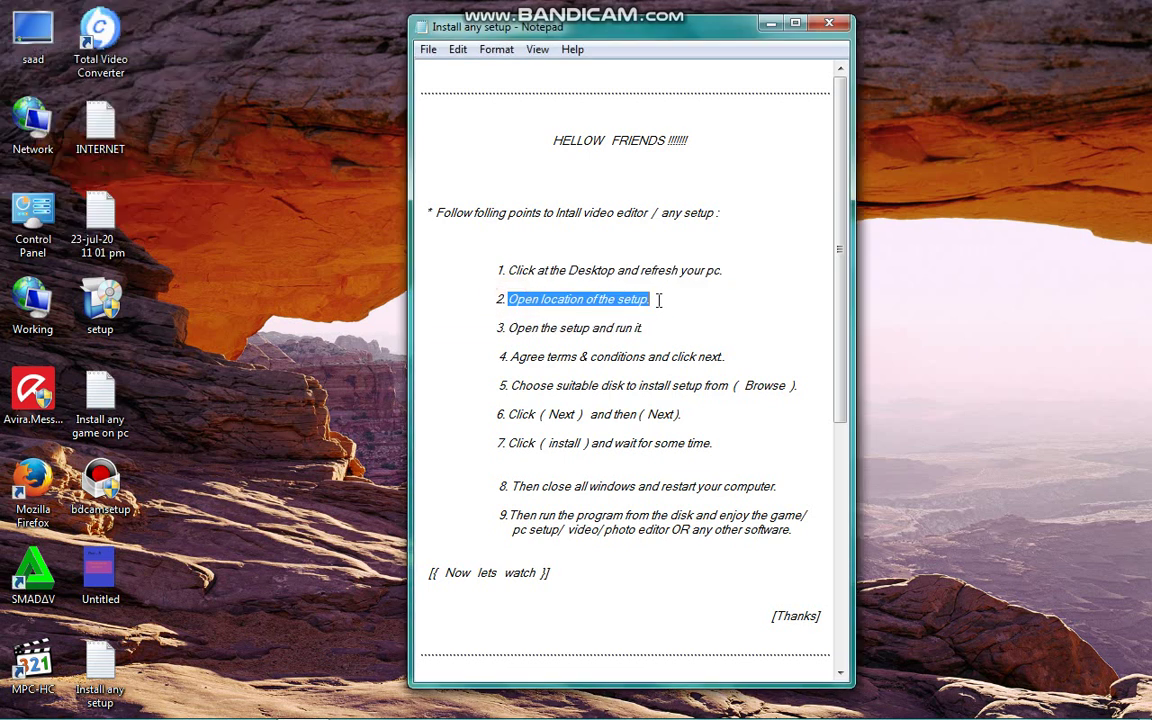
{"action": "left_click", "coordinate": [100, 128]}
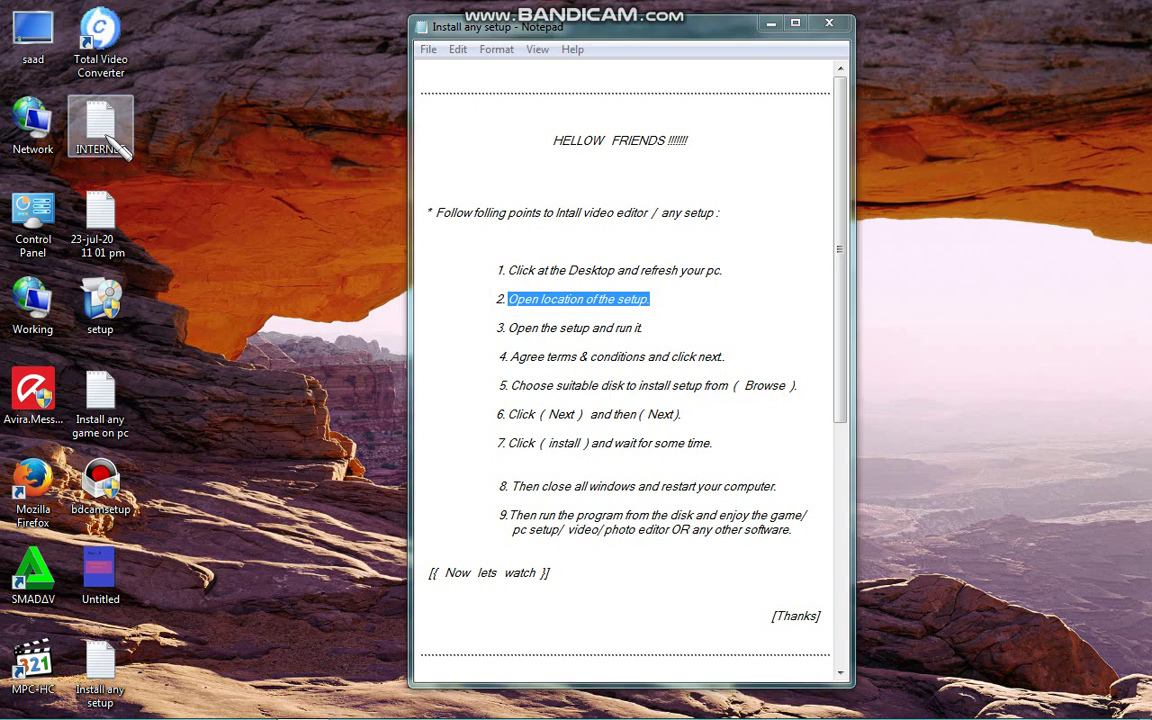
{"action": "double_click", "coordinate": [32, 50]}
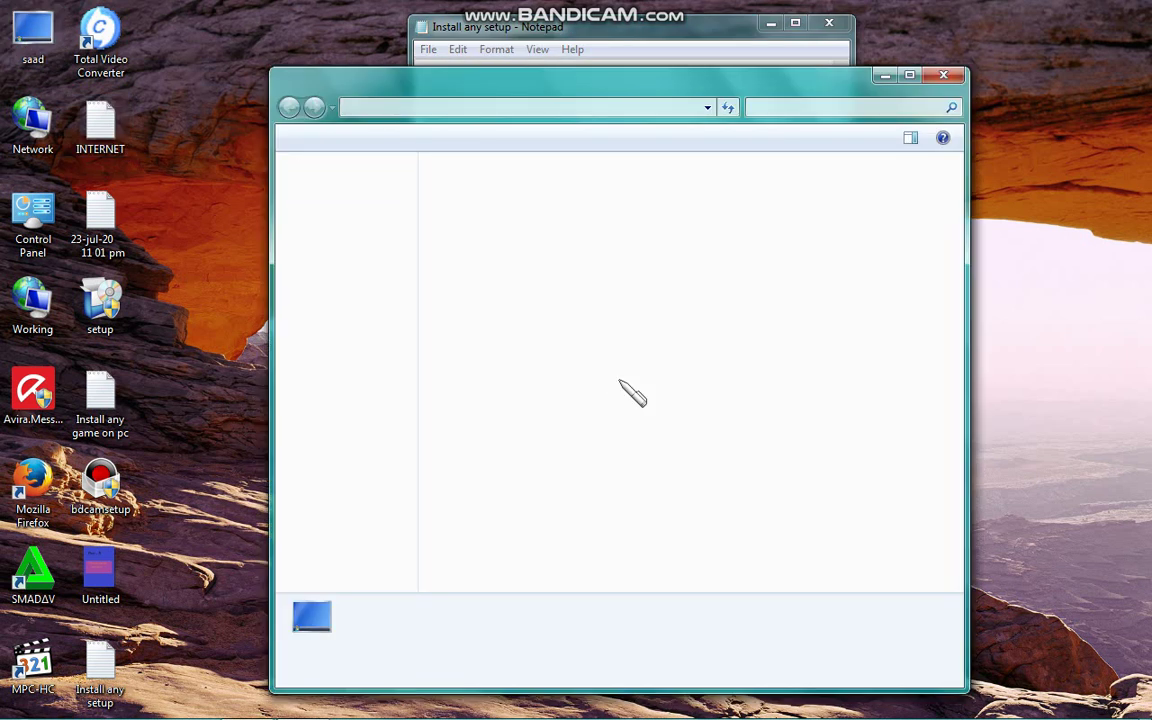
{"action": "key", "text": "alt+Up"}
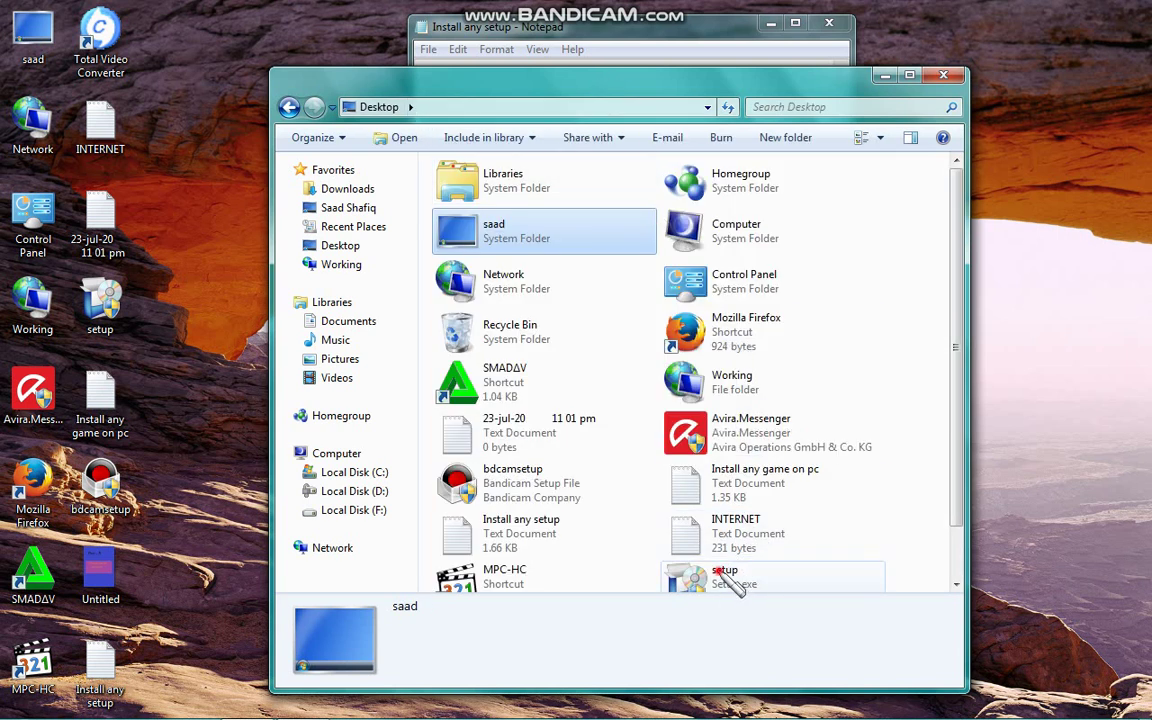
{"action": "left_click", "coordinate": [730, 585]}
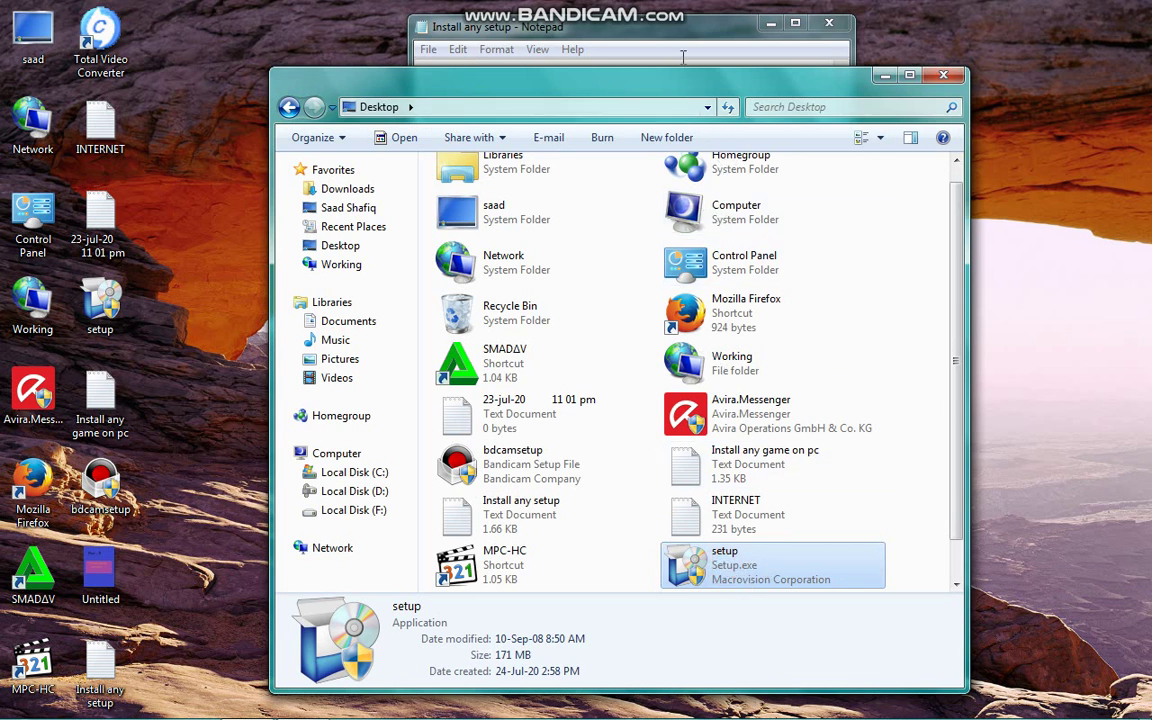
Arrange the Desktop folder window and the note side by side, and highlight the instruction "Open the setup and run it".
{"action": "left_click_drag", "start_coordinate": [690, 80], "coordinate": [423, 41]}
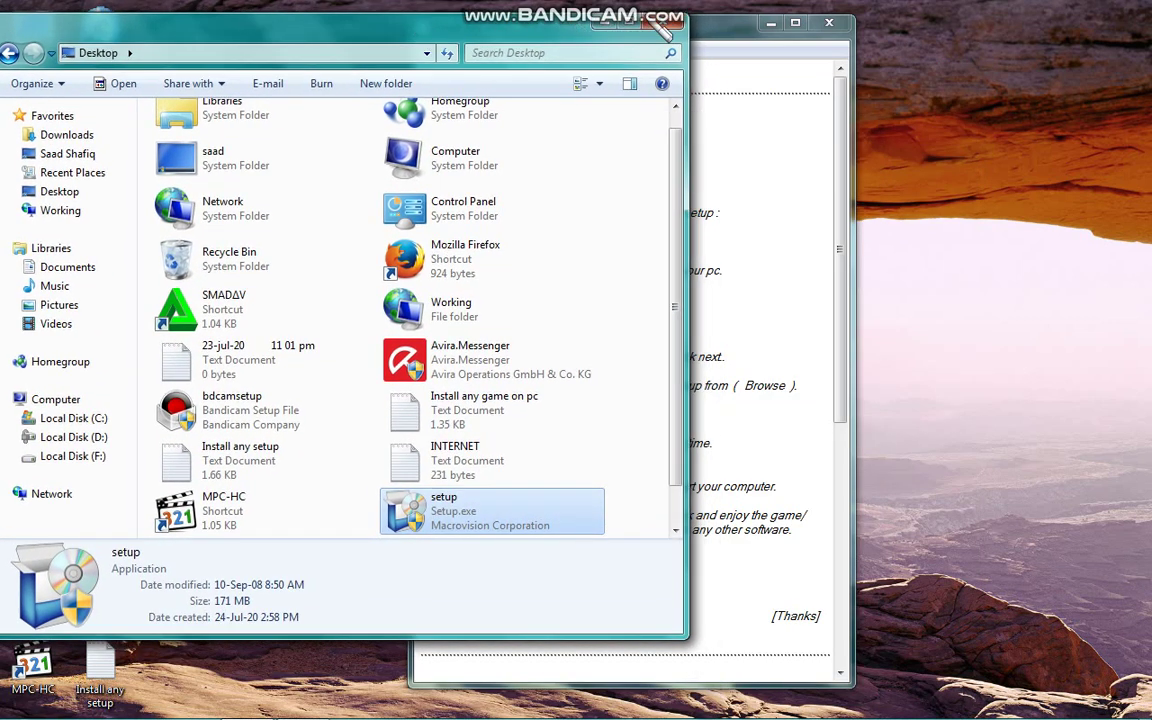
{"action": "left_click_drag", "start_coordinate": [732, 34], "coordinate": [1004, 34]}
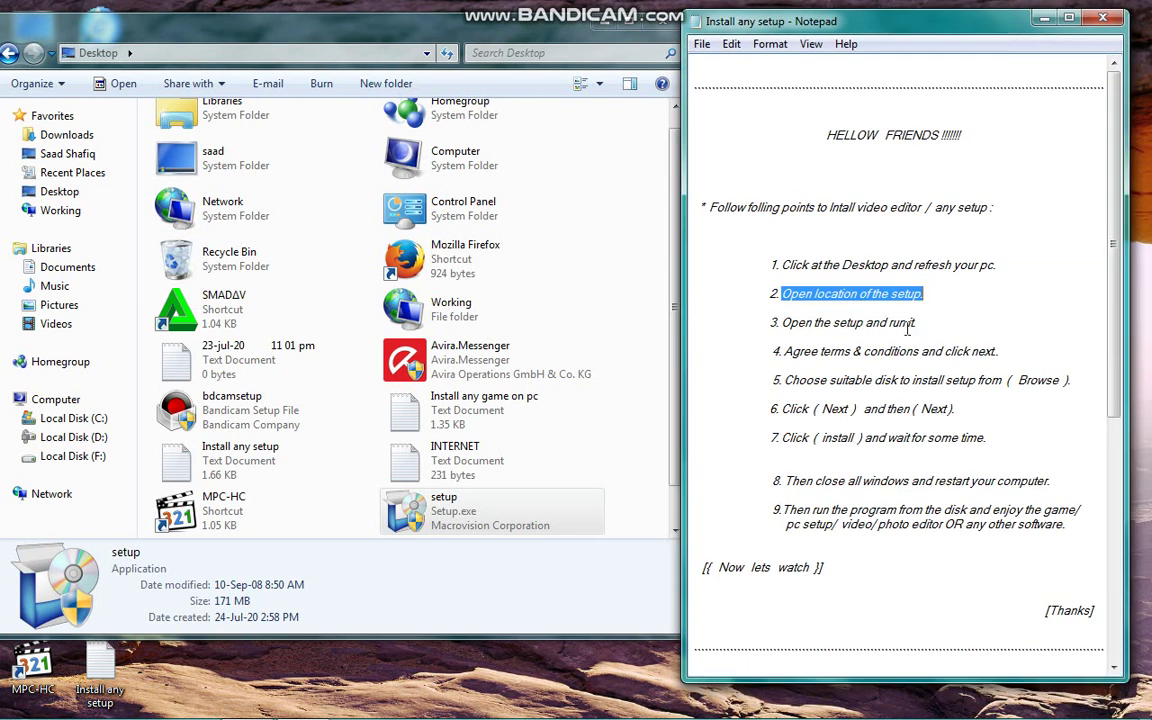
{"action": "left_click_drag", "start_coordinate": [912, 325], "coordinate": [787, 327]}
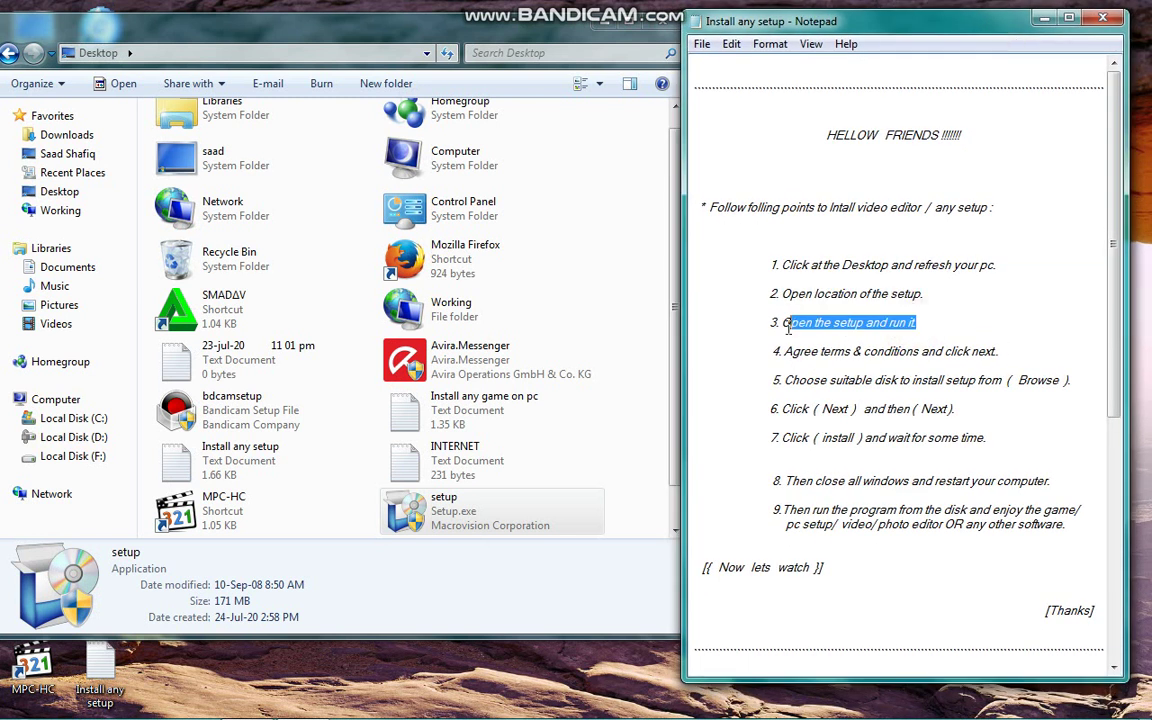
Open the setup application and save the VideoStudio installation files in C:\Program Files (x86)\Corel\VS-Installation Files.
{"action": "left_click", "coordinate": [470, 515]}
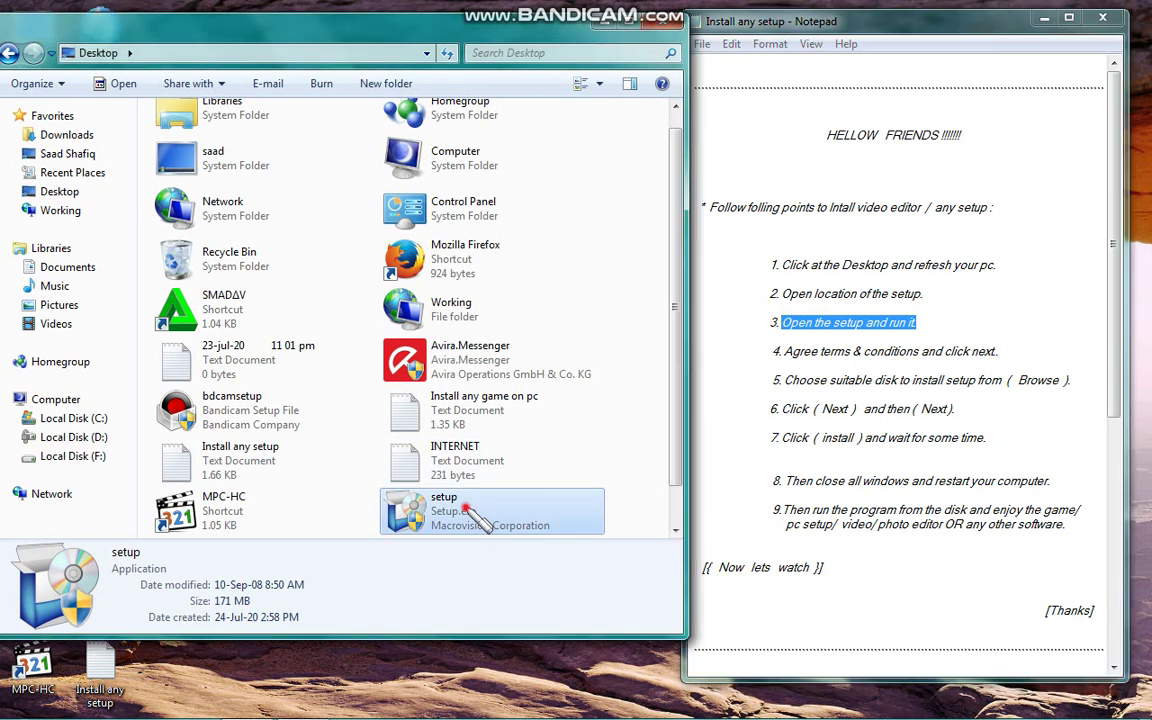
{"action": "right_click", "coordinate": [480, 518]}
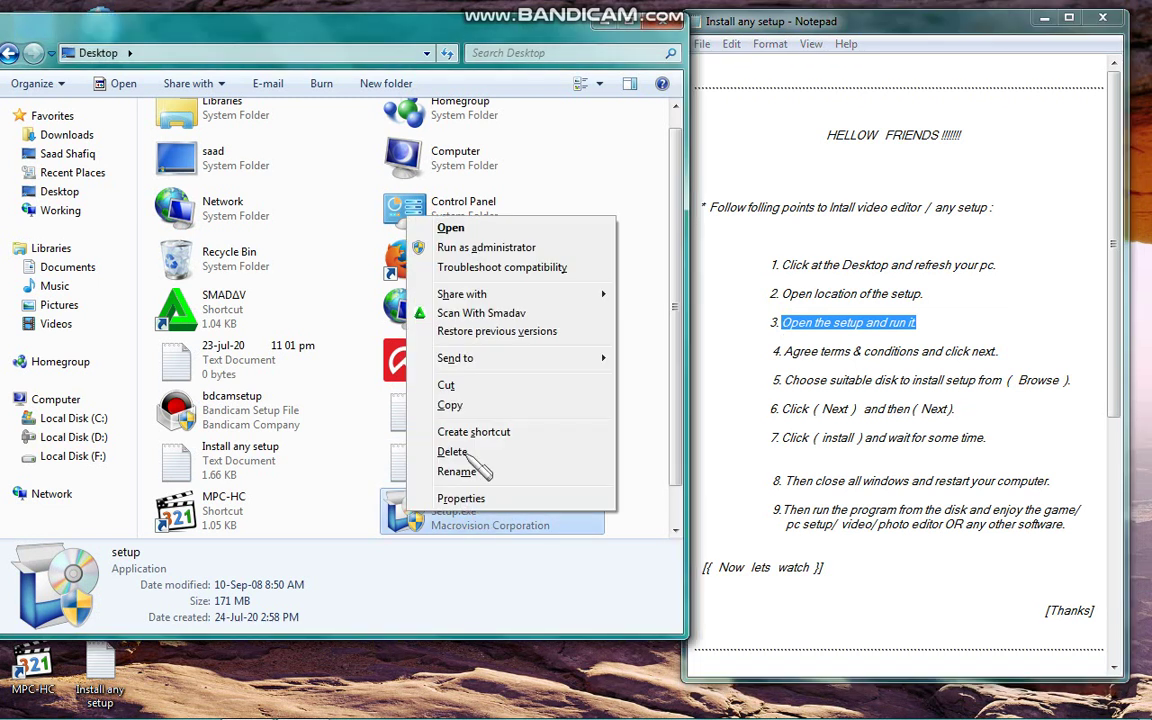
{"action": "left_click", "coordinate": [450, 228]}
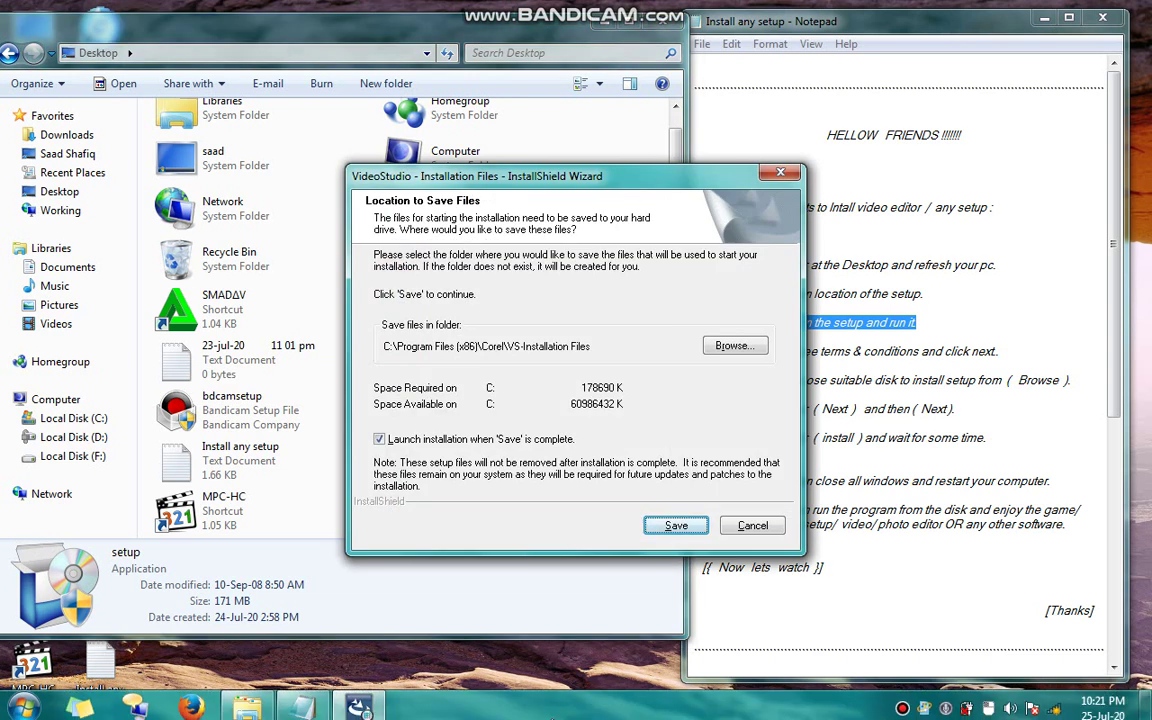
{"action": "left_click", "coordinate": [676, 526]}
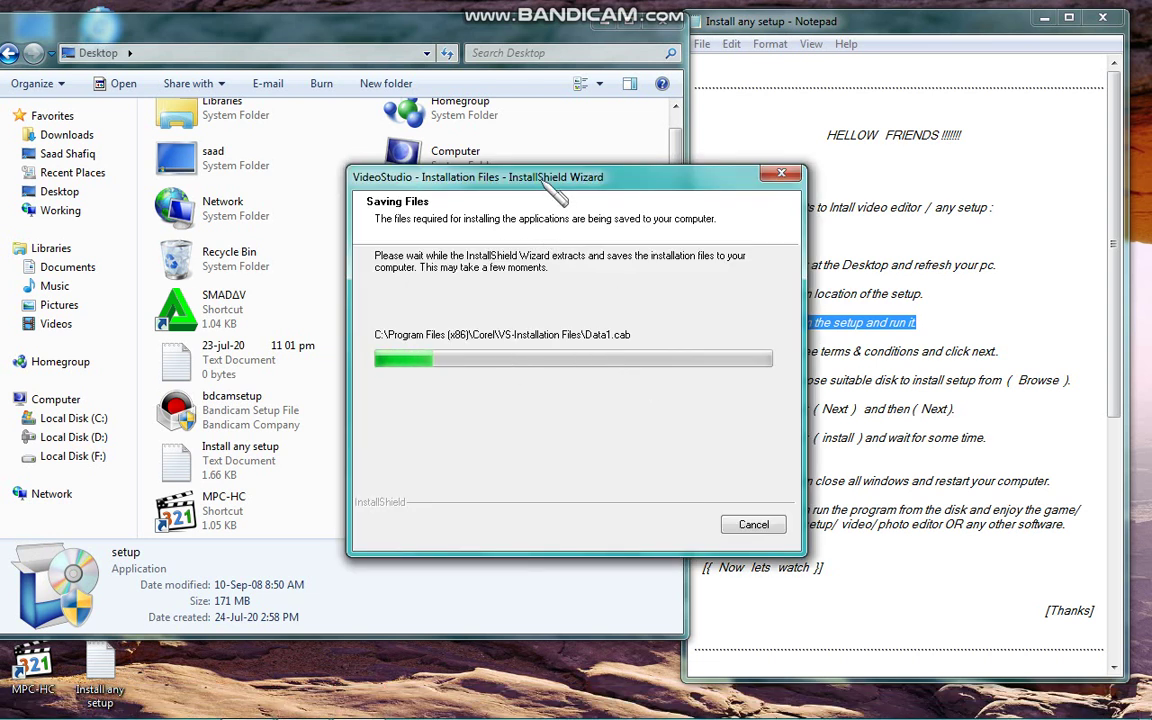
Move the installation wizard clear of the note and highlight the Next and install wording in instructions 6 and 7.
{"action": "left_click_drag", "start_coordinate": [540, 180], "coordinate": [349, 154]}
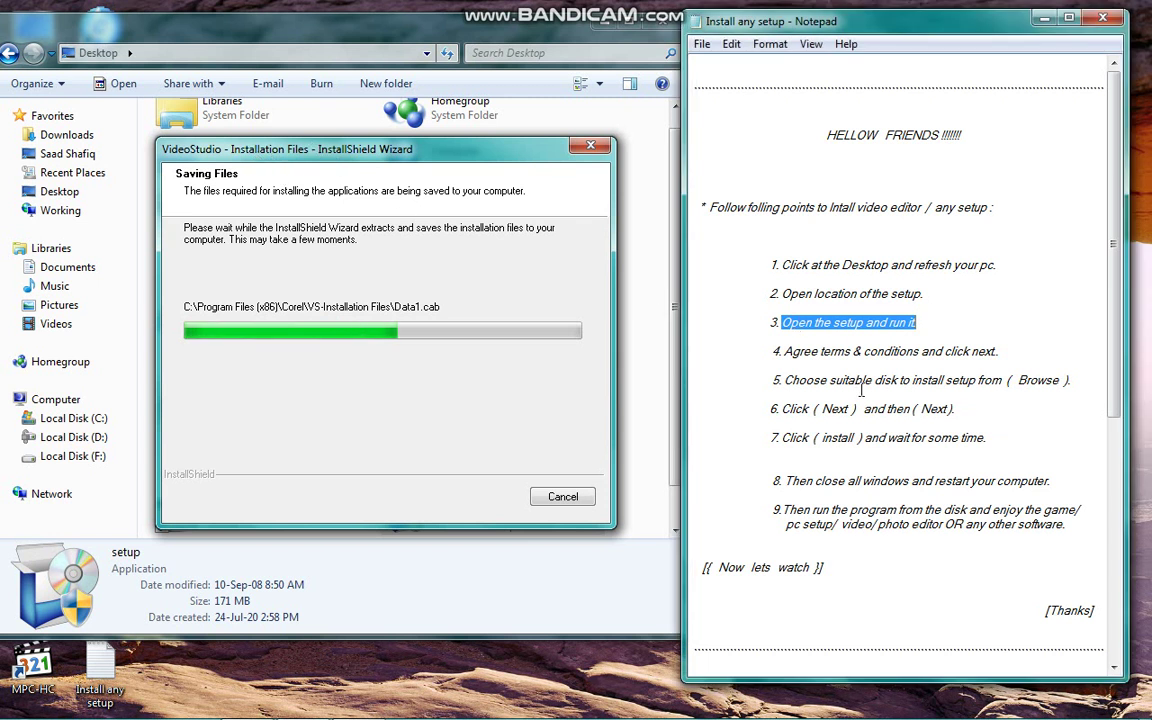
{"action": "left_click", "coordinate": [764, 327]}
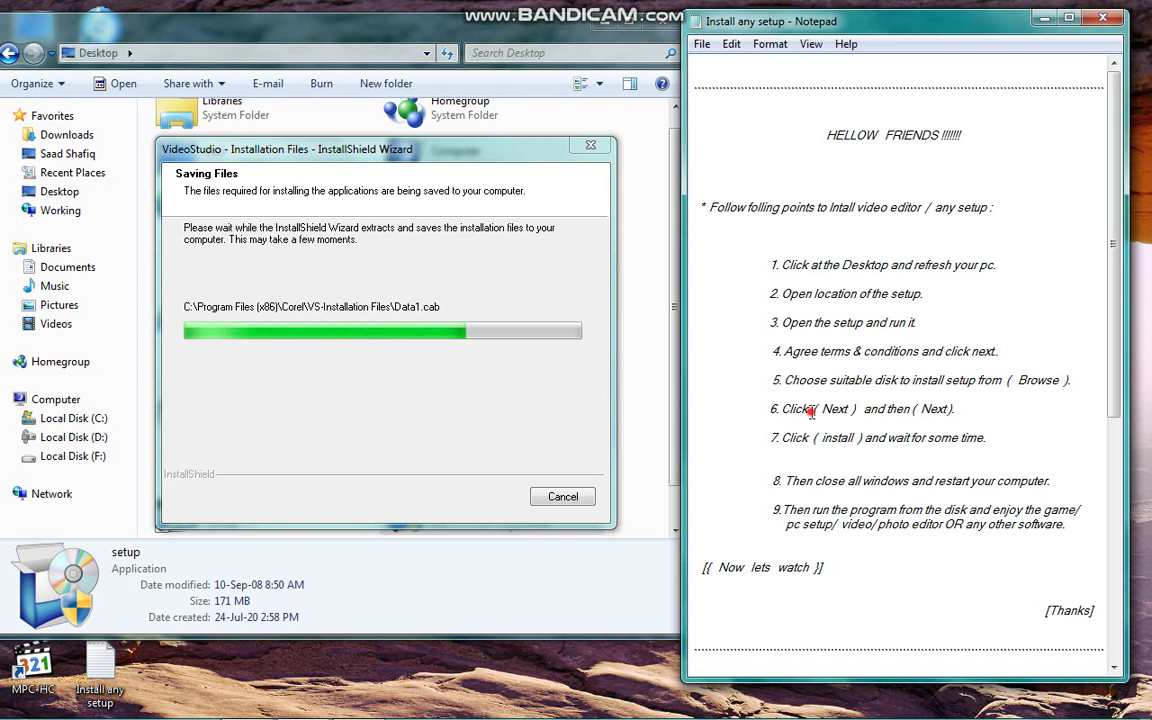
{"action": "left_click_drag", "start_coordinate": [810, 409], "coordinate": [960, 411]}
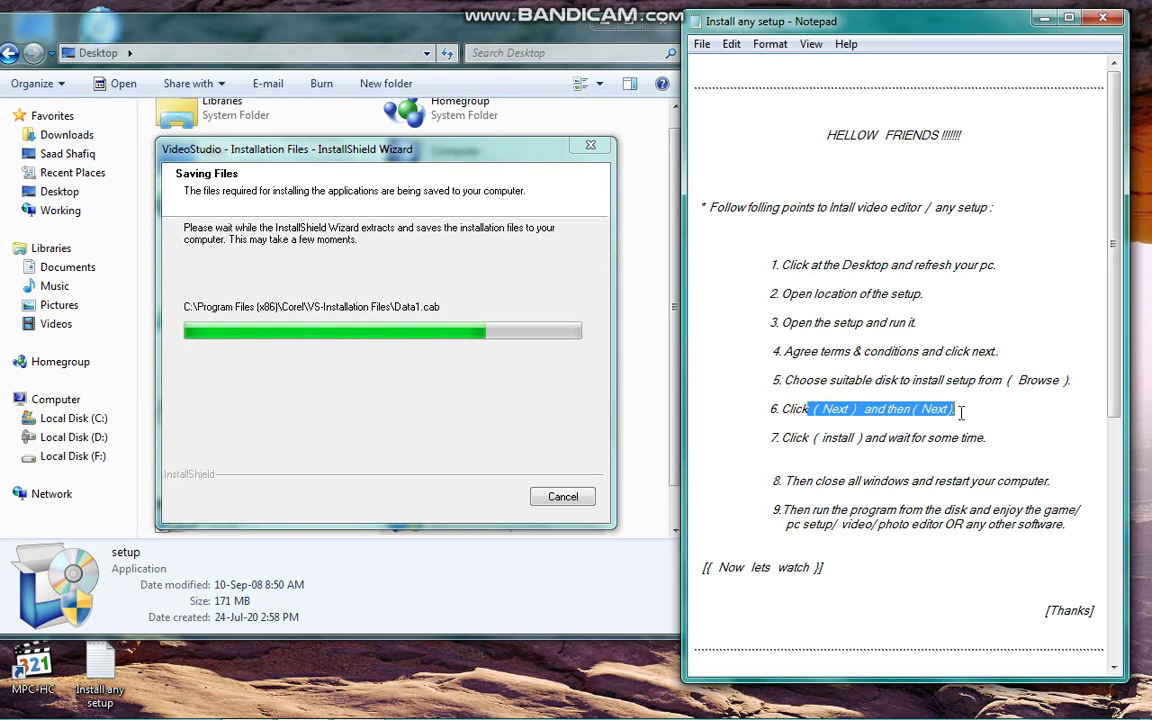
{"action": "double_click", "coordinate": [845, 437]}
{"action": "left_click_drag", "start_coordinate": [805, 437], "coordinate": [802, 437]}
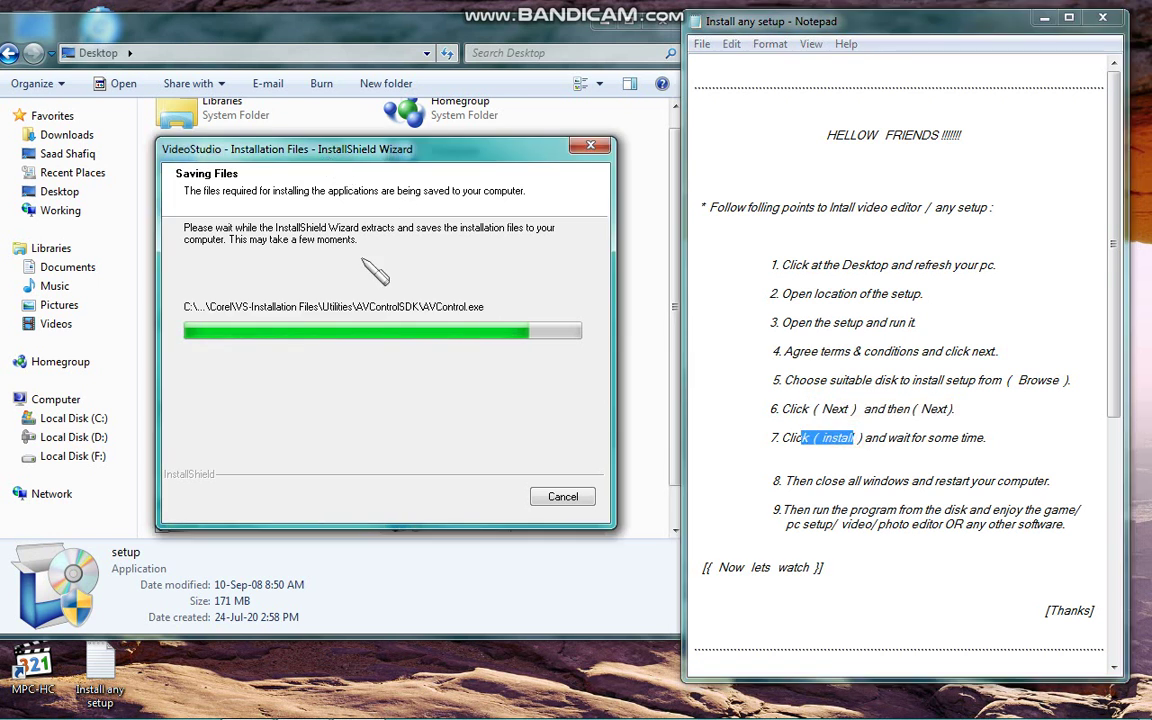
{"action": "left_click", "coordinate": [405, 410]}
{"action": "left_click", "coordinate": [410, 411]}
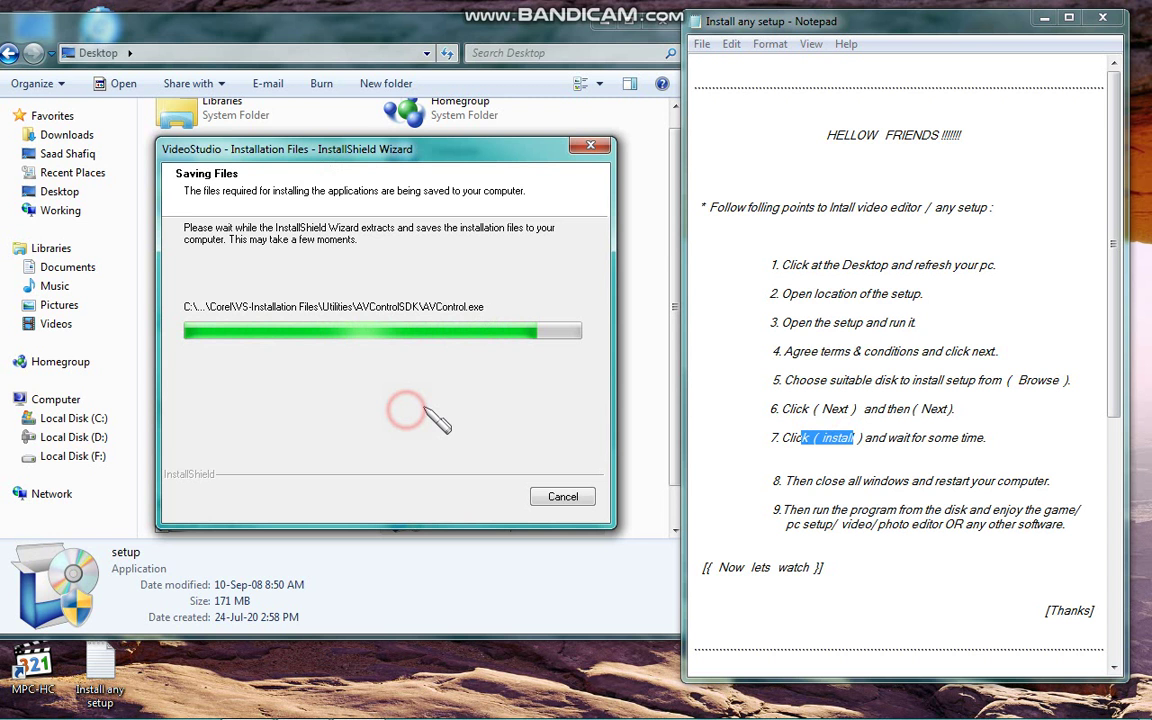
Insert a blank line below instruction 7 in the note.
{"action": "left_click", "coordinate": [905, 485]}
{"action": "left_click", "coordinate": [792, 455]}
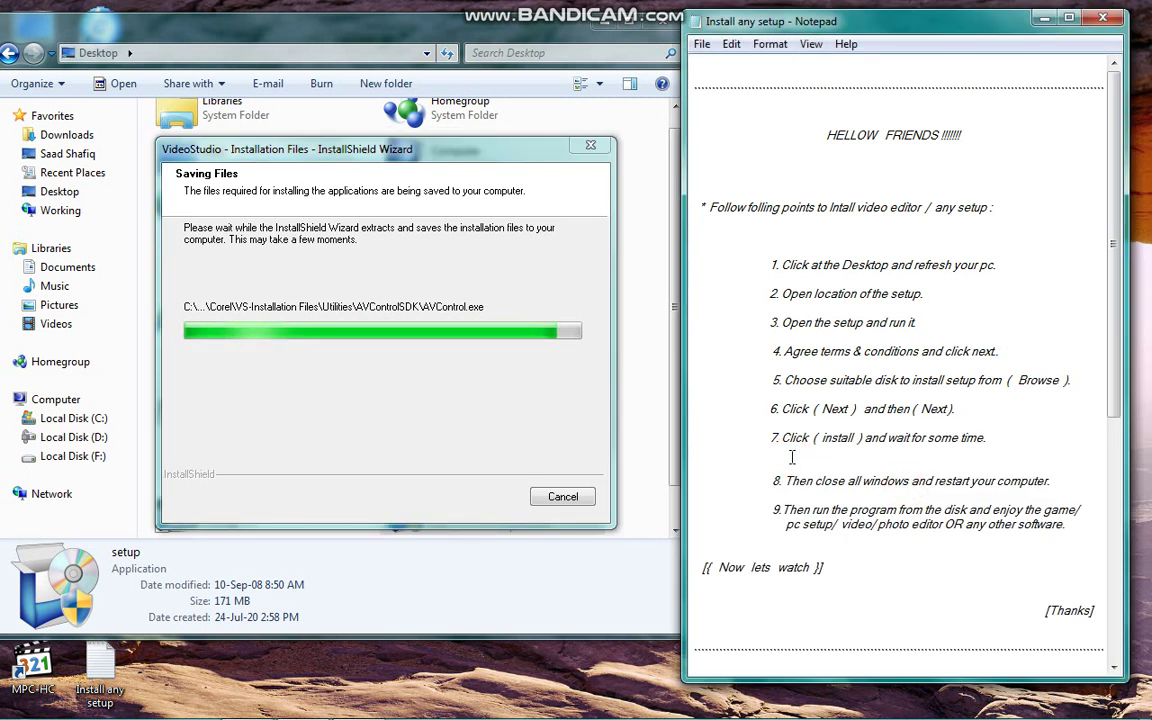
{"action": "key", "text": "Return"}
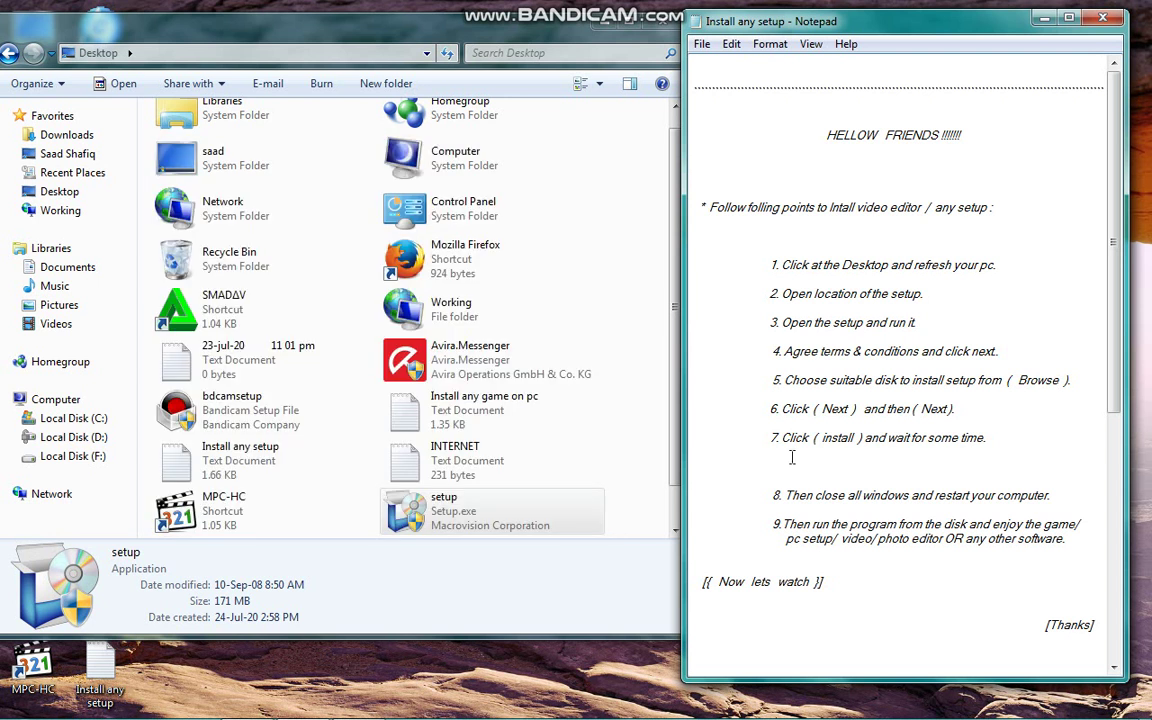
Refresh the desktop and go over the "Open the setup and run it" instruction in the note.
{"action": "mouse_move", "coordinate": [330, 712]}
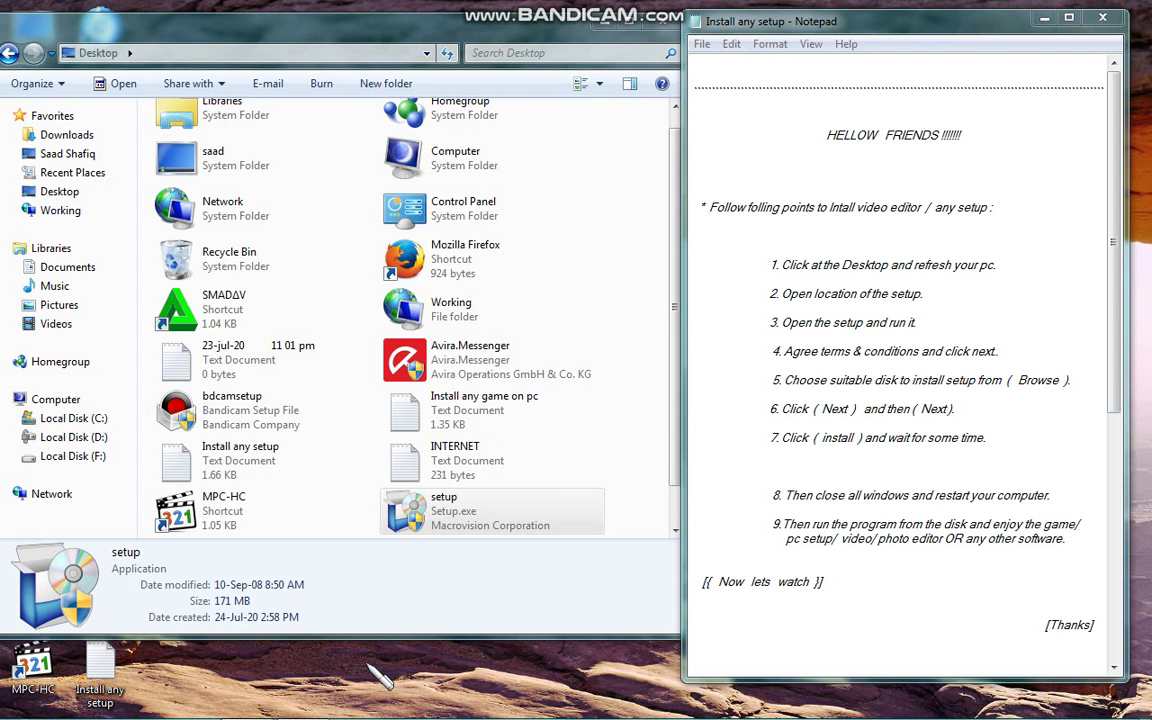
{"action": "left_click", "coordinate": [380, 678]}
{"action": "key", "text": "F5"}
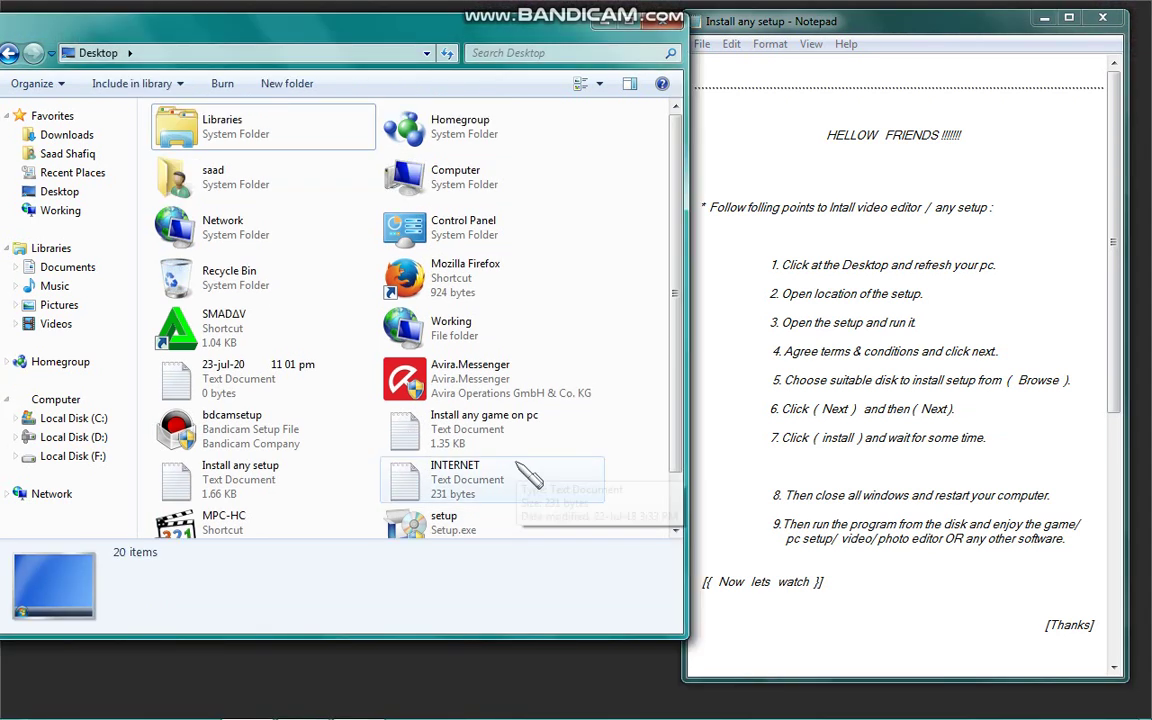
{"action": "left_click", "coordinate": [835, 360]}
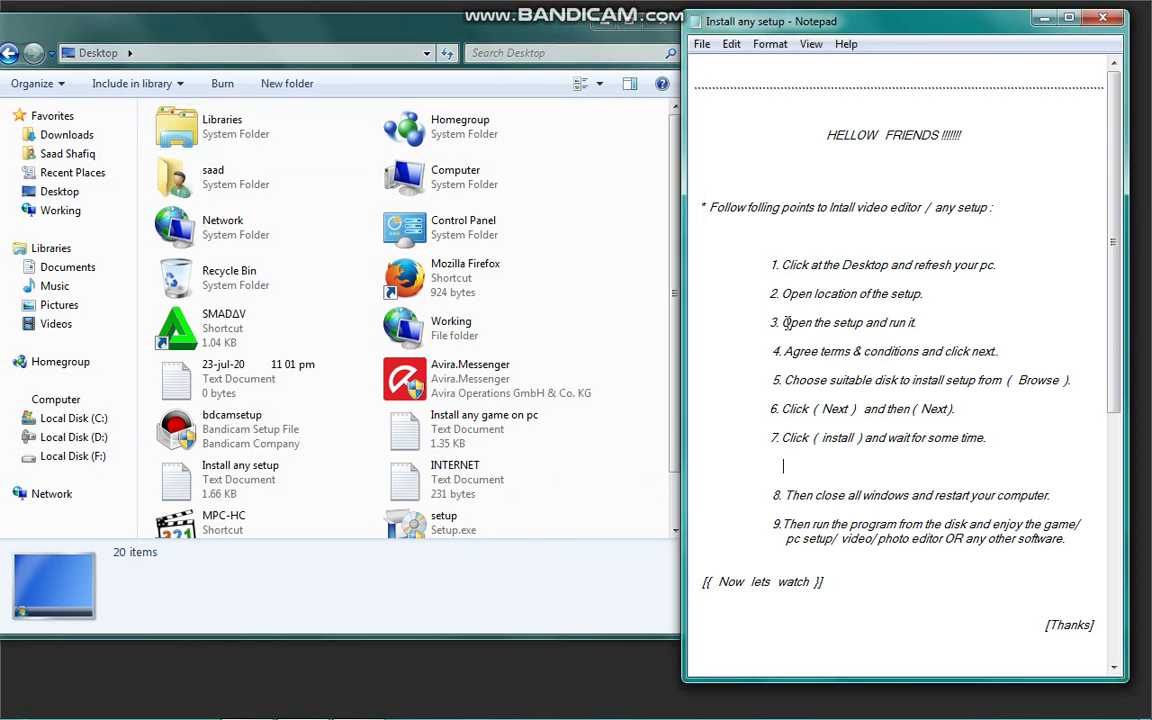
{"action": "left_click_drag", "start_coordinate": [784, 322], "coordinate": [895, 337]}
{"action": "left_click", "coordinate": [895, 335]}
Minimize the Desktop folder window and the note to uncover the Corel VideoStudio 12 installer.
{"action": "left_click", "coordinate": [629, 587]}
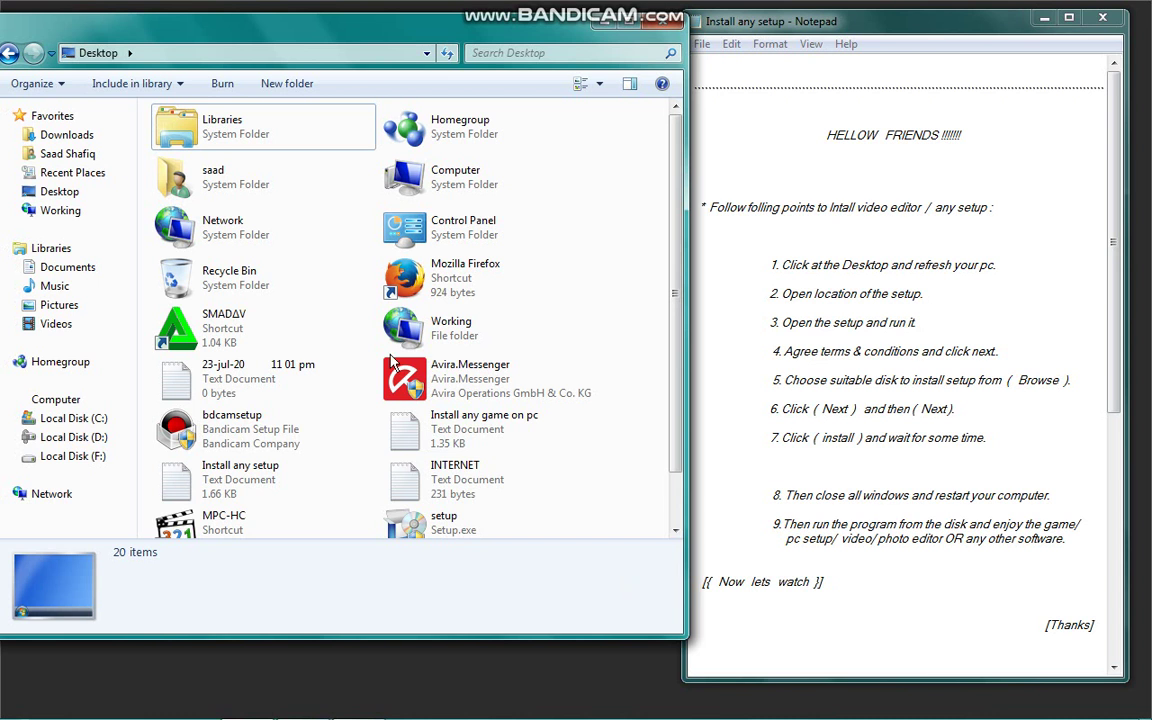
{"action": "left_click", "coordinate": [600, 25]}
{"action": "left_click", "coordinate": [1044, 17]}
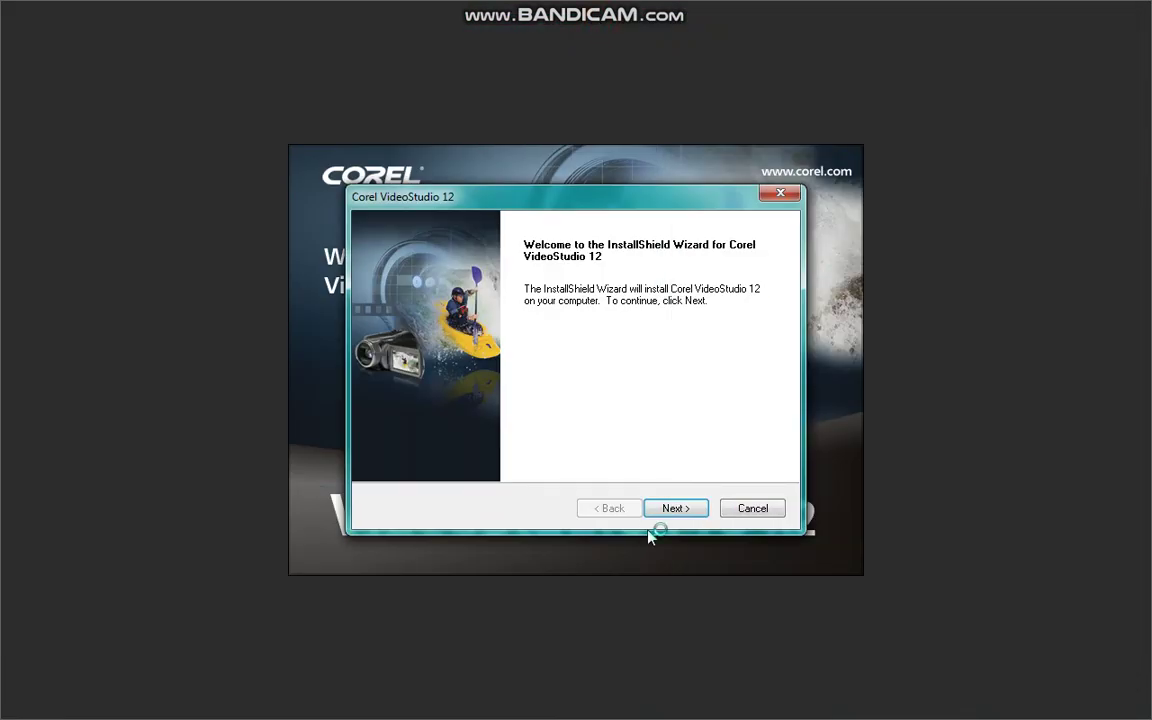
Bring back the note and highlight the instruction "Agree terms & conditions and click next".
{"action": "key", "text": "super"}
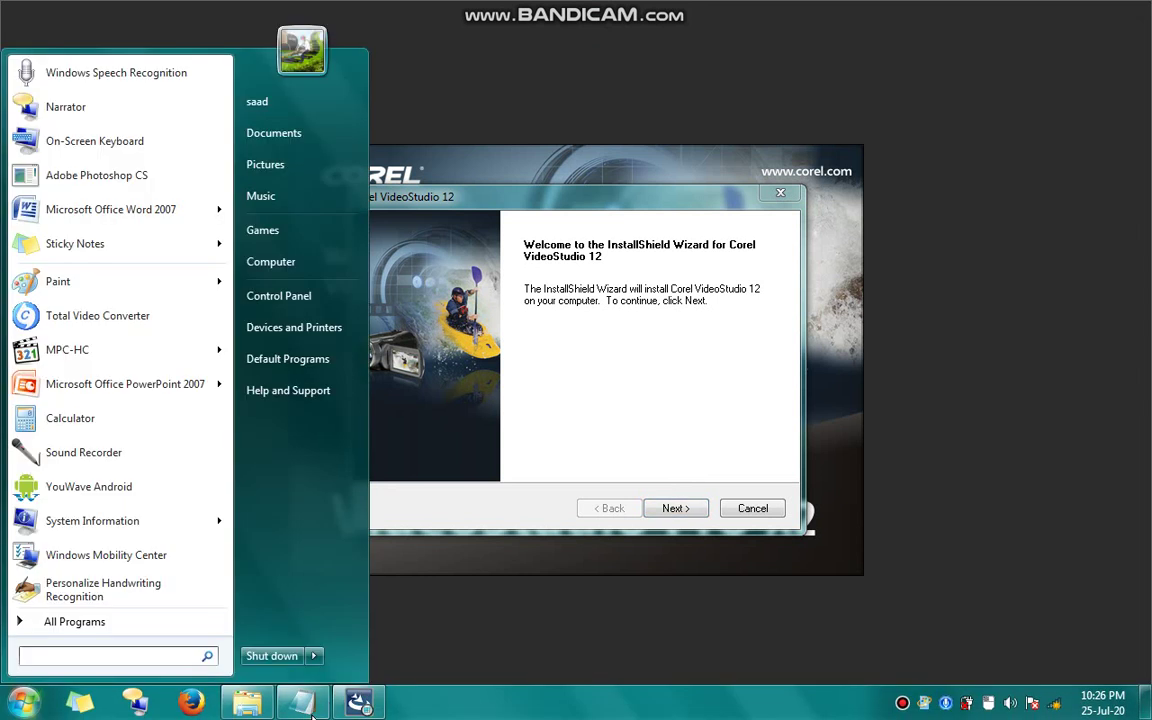
{"action": "left_click", "coordinate": [309, 705]}
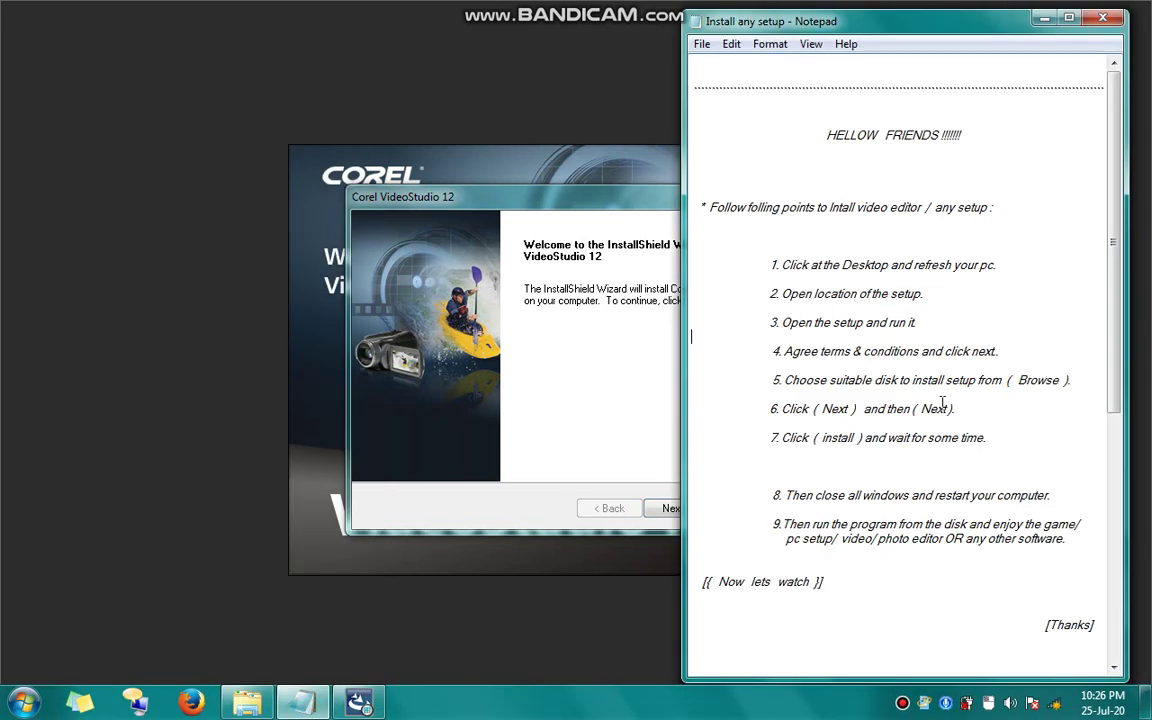
{"action": "left_click_drag", "start_coordinate": [785, 352], "coordinate": [999, 363]}
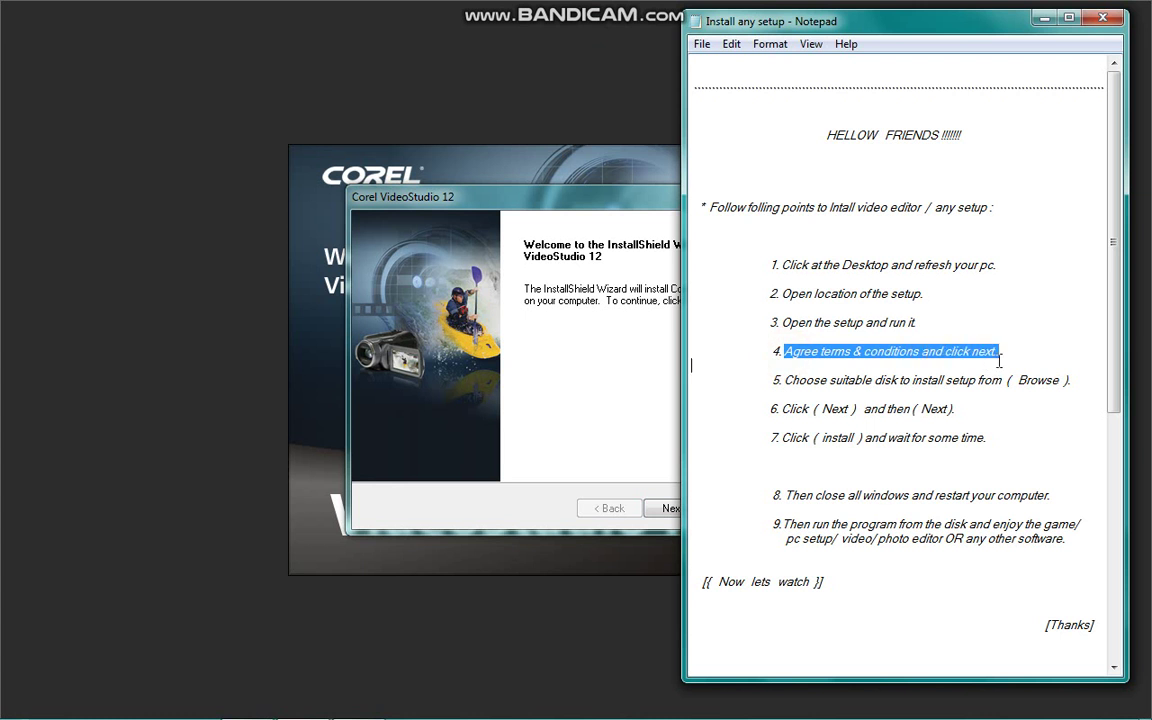
Dismiss the note and continue the Corel VideoStudio 12 wizard to its license agreement.
{"action": "key", "text": "alt+F4"}
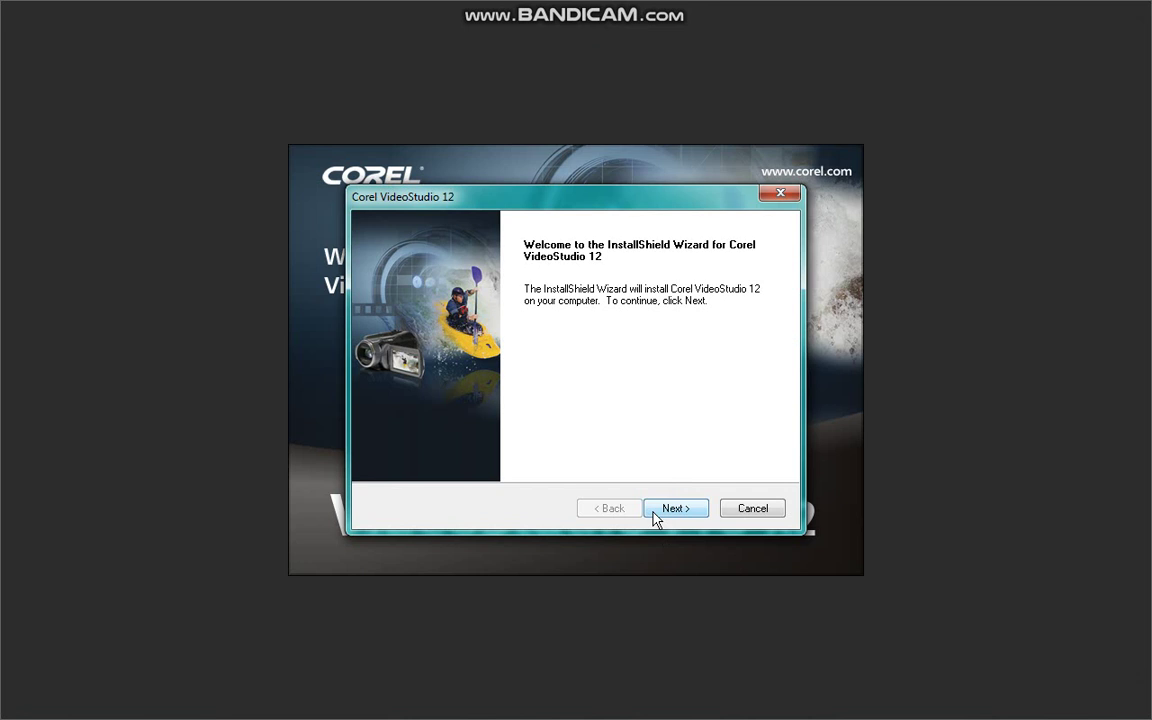
{"action": "left_click", "coordinate": [674, 509]}
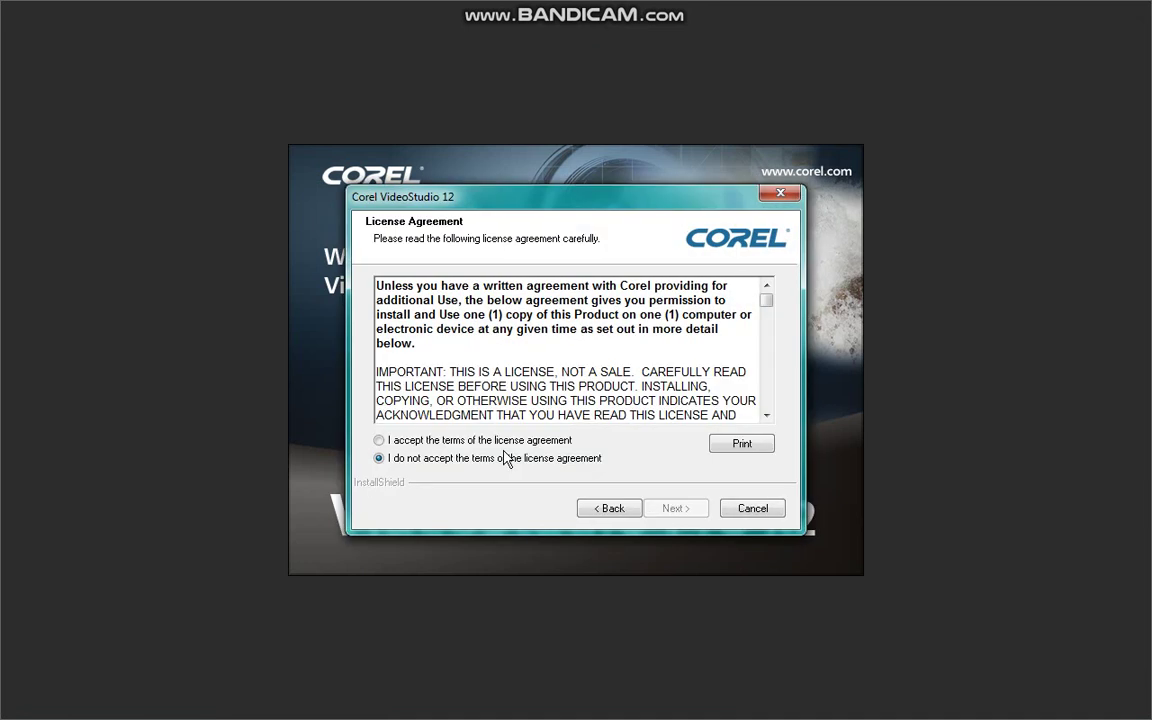
Accept the license agreement terms and bring back the instruction note, placing it beside the installer wizard.
{"action": "left_click", "coordinate": [496, 440]}
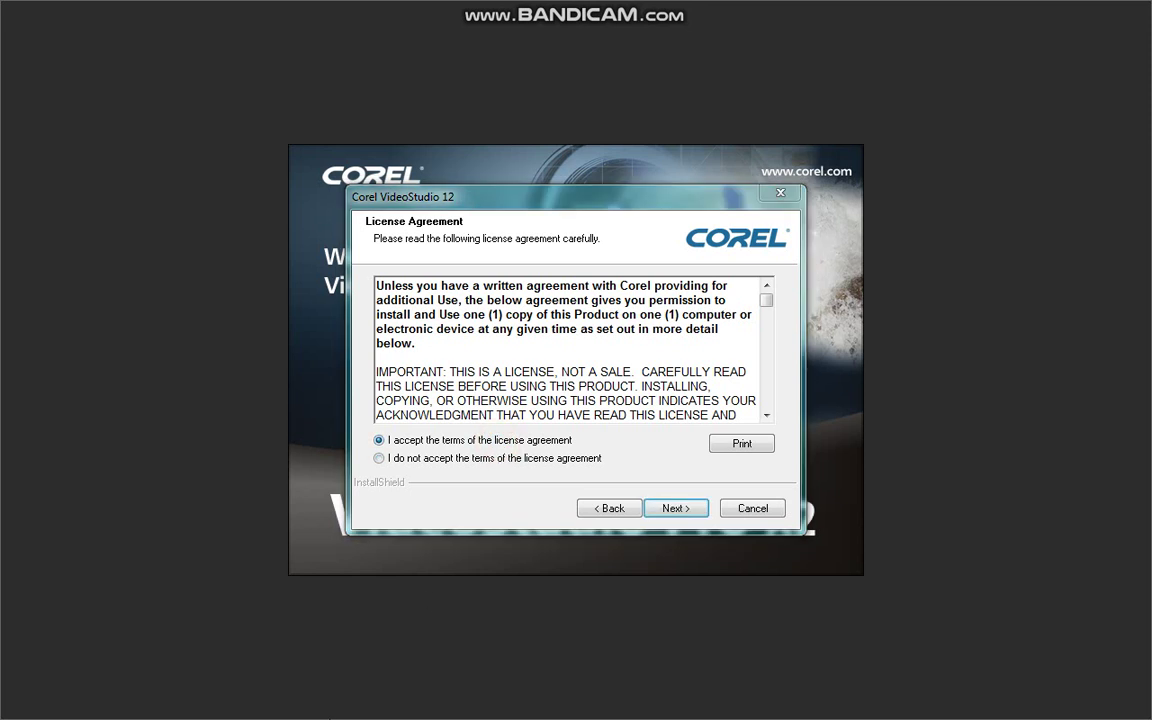
{"action": "key", "text": "super"}
{"action": "left_click", "coordinate": [328, 704]}
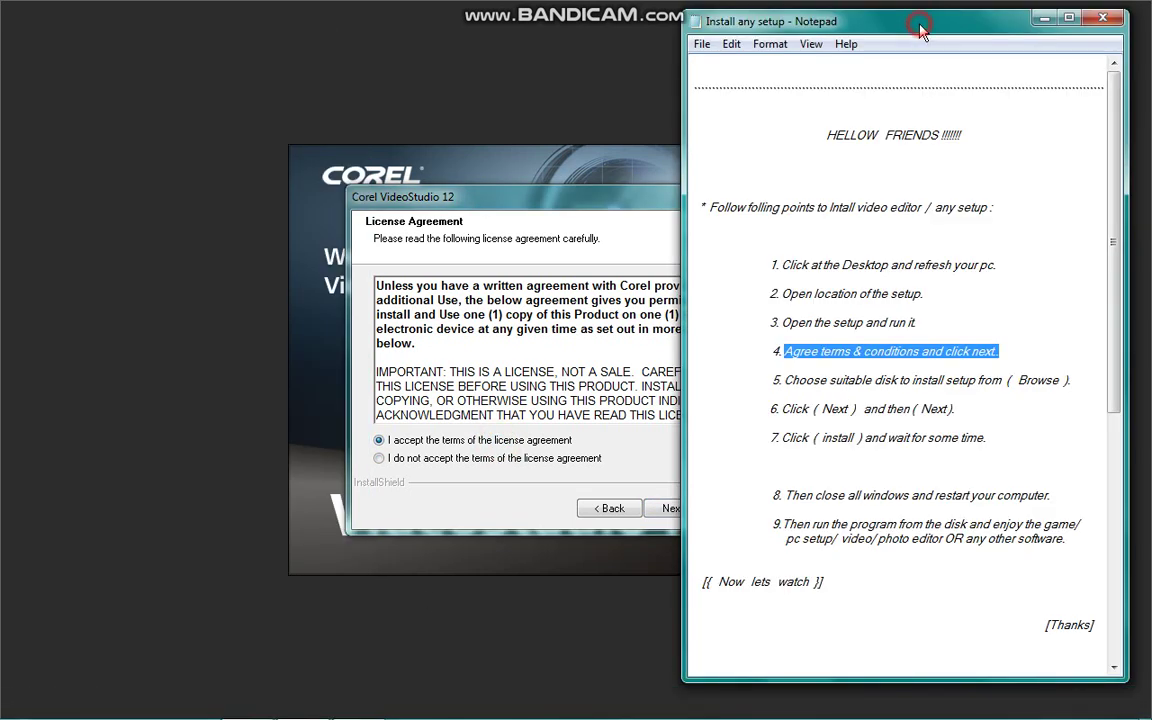
{"action": "left_click_drag", "start_coordinate": [925, 38], "coordinate": [155, 28]}
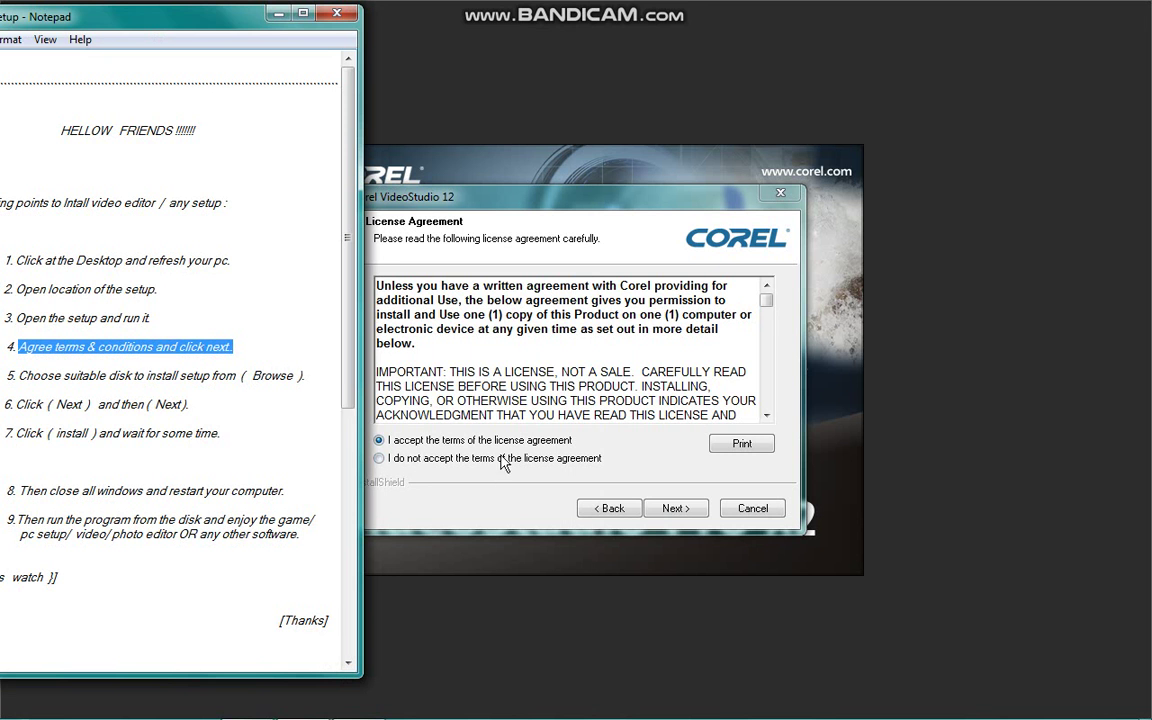
Continue past the license agreement and the customer information, keeping the prefilled user and company names.
{"action": "left_click", "coordinate": [565, 448]}
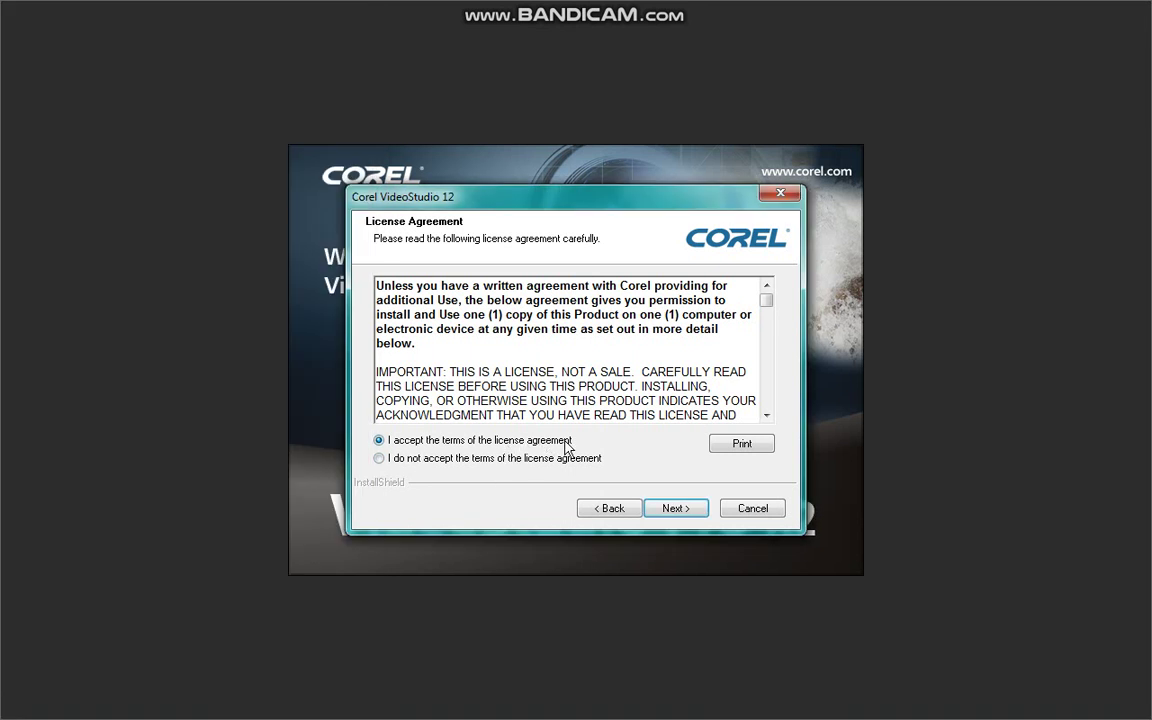
{"action": "left_click", "coordinate": [674, 507]}
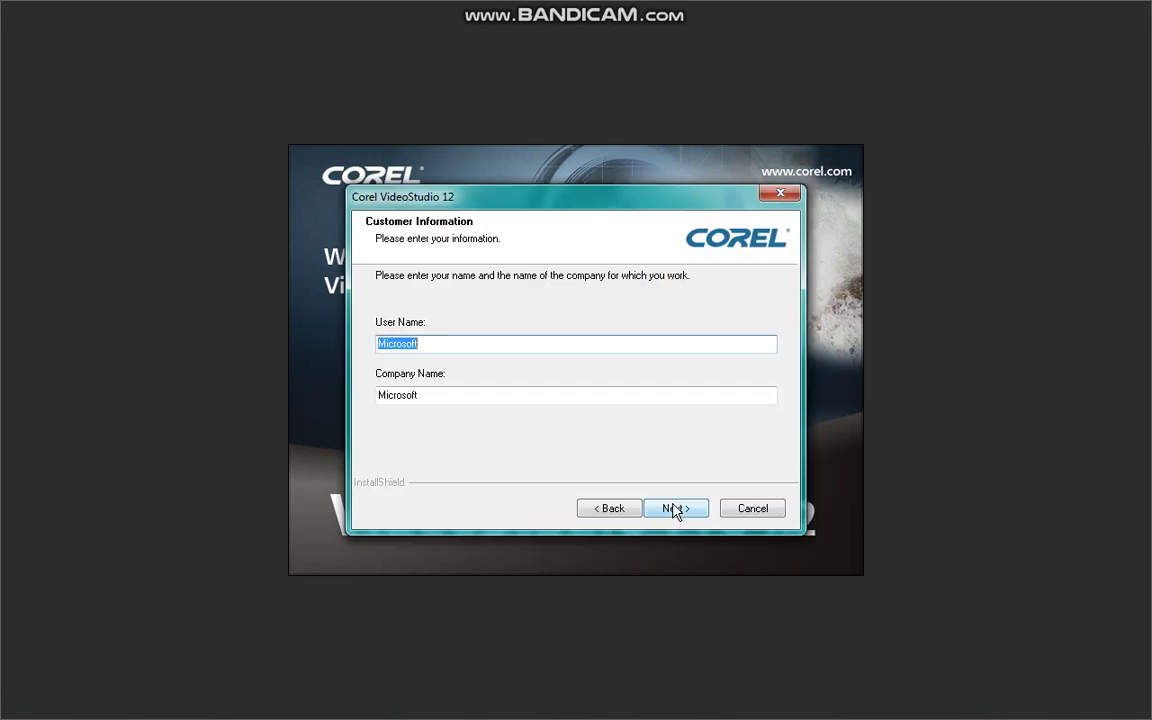
{"action": "left_click", "coordinate": [674, 508]}
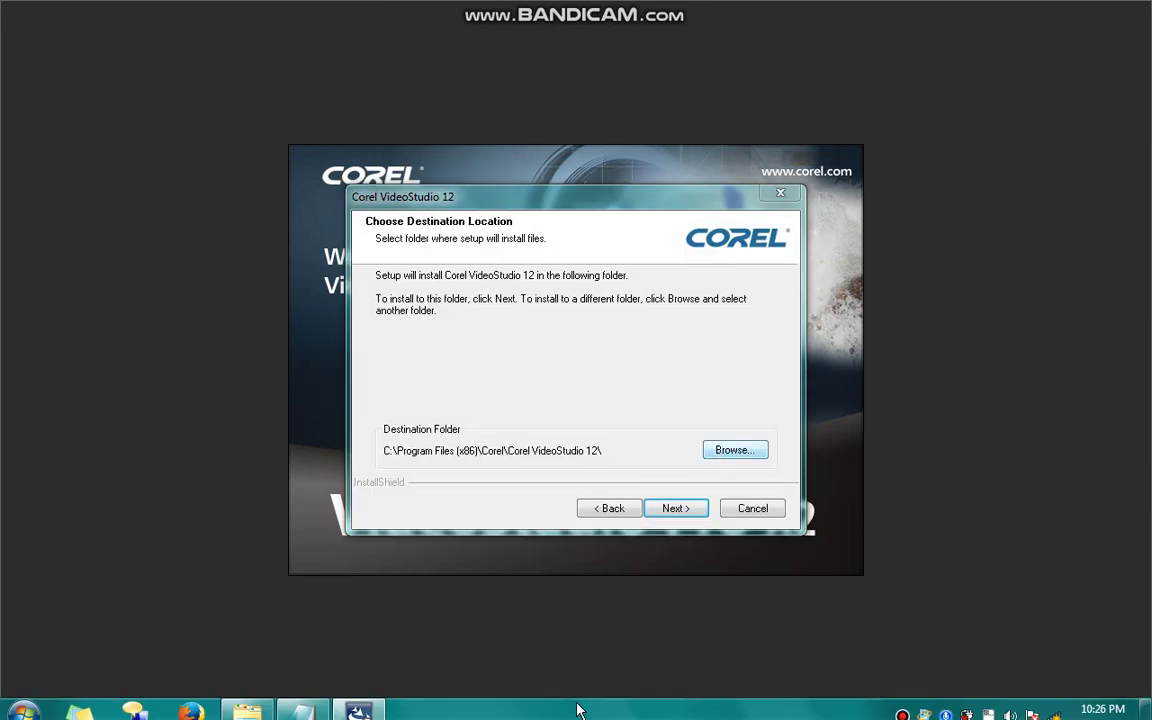
Bring back the note and highlight "Browse" in the instruction about choosing a suitable disk.
{"action": "key", "text": "super"}
{"action": "left_click", "coordinate": [310, 707]}
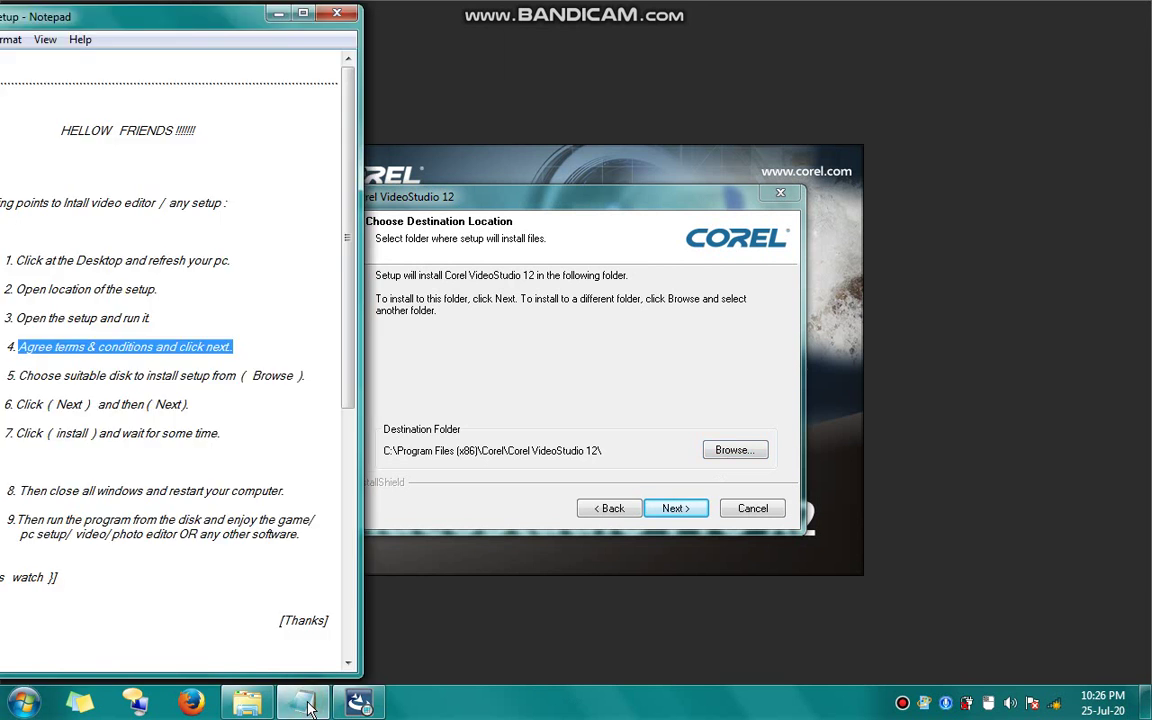
{"action": "left_click_drag", "start_coordinate": [303, 376], "coordinate": [245, 380]}
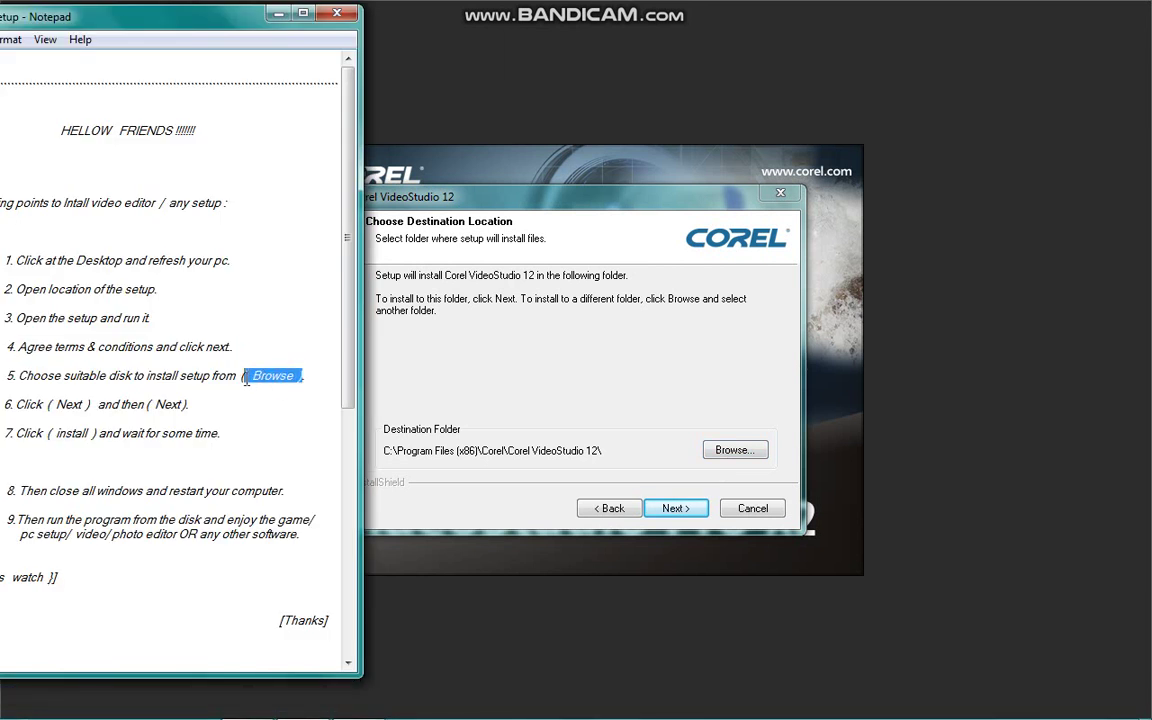
{"action": "left_click", "coordinate": [244, 377]}
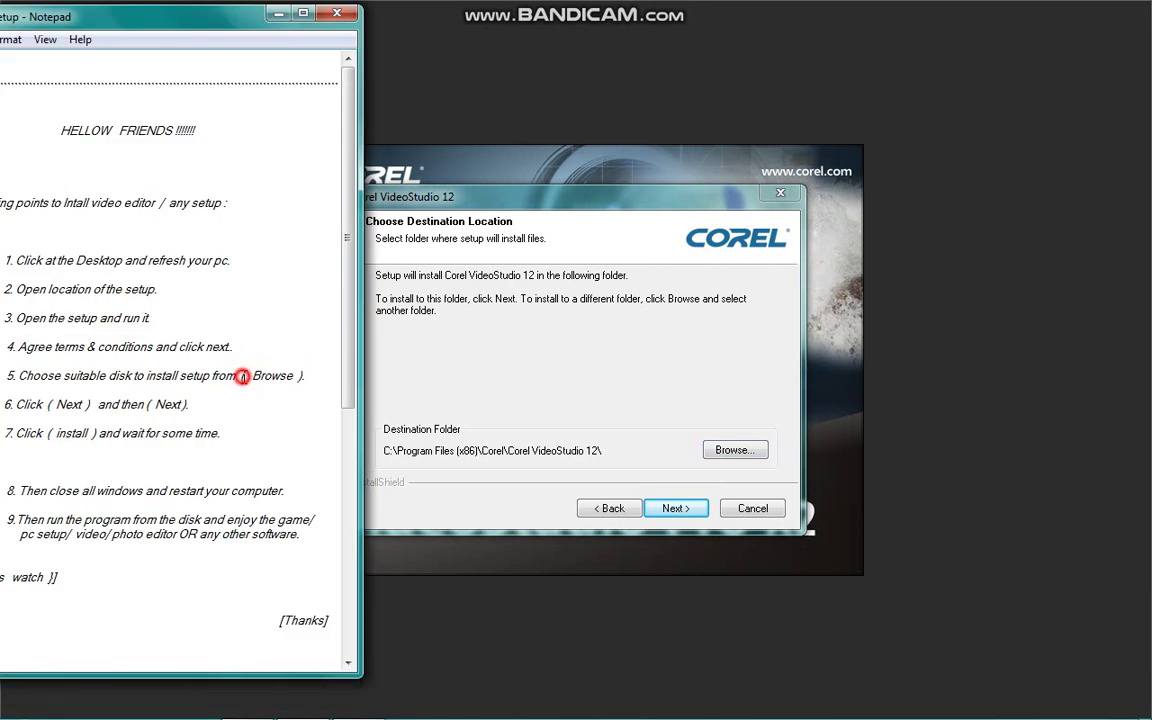
Keep the default destination folder and proceed through the remaining wizard pages to start copying the files.
{"action": "left_click", "coordinate": [760, 482]}
{"action": "left_click", "coordinate": [680, 509]}
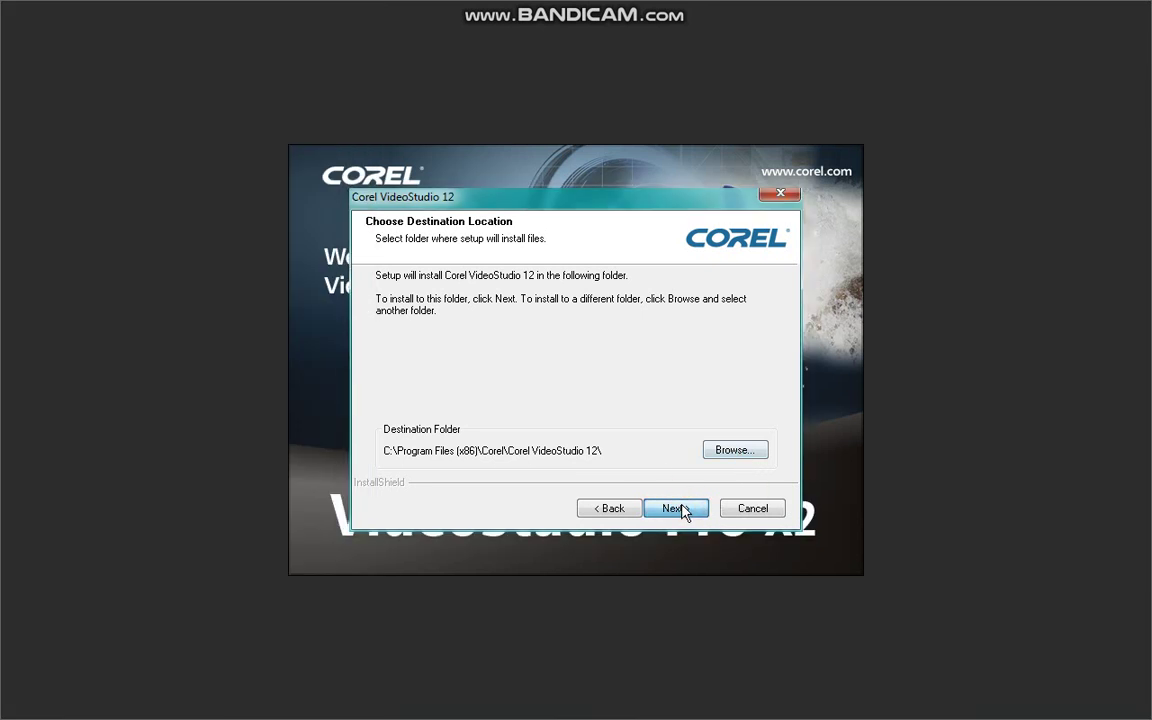
{"action": "left_click", "coordinate": [683, 517]}
{"action": "left_click", "coordinate": [678, 509]}
{"action": "left_click", "coordinate": [678, 509]}
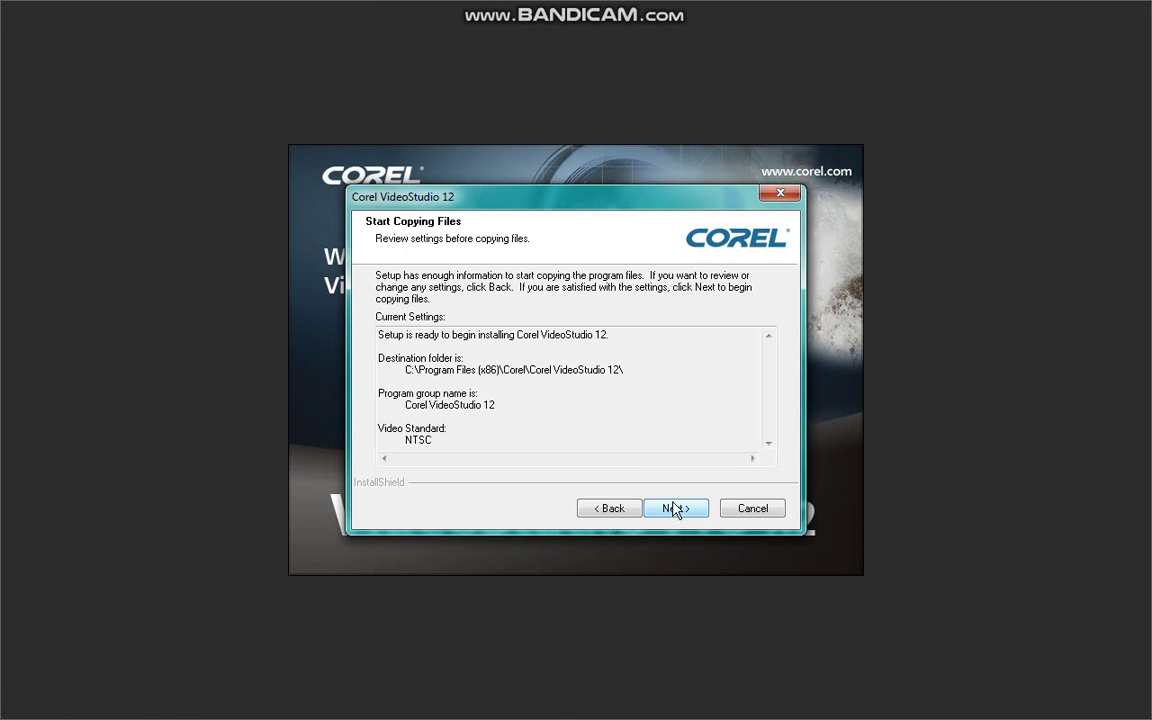
{"action": "left_click", "coordinate": [675, 509]}
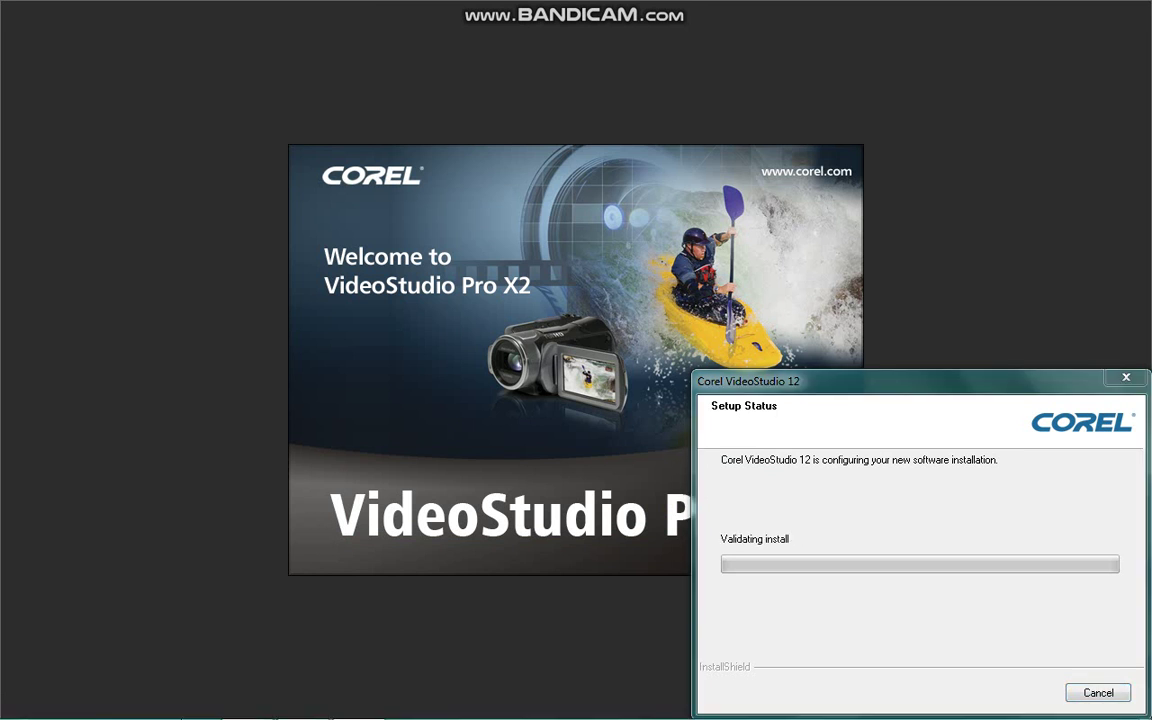
Bring back the note and highlight "wait for some time" in instruction 7 while the installation runs.
{"action": "key", "text": "super"}
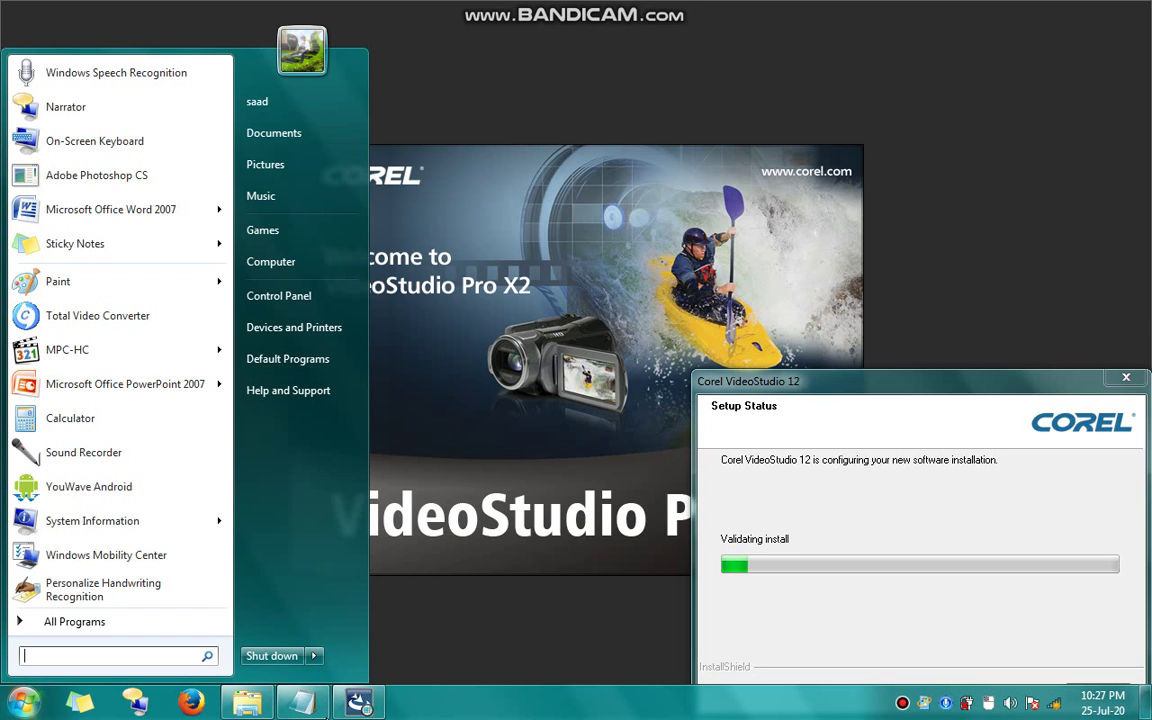
{"action": "left_click", "coordinate": [318, 705]}
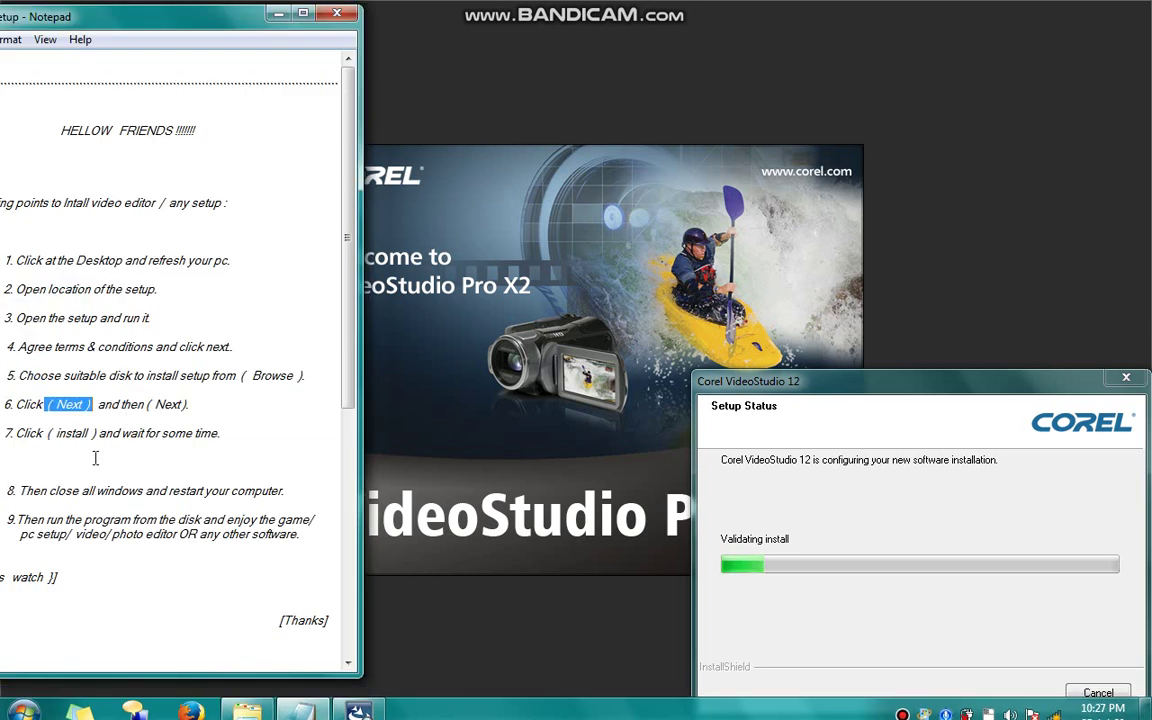
{"action": "mouse_move", "coordinate": [122, 433]}
{"action": "left_mouse_down"}
{"action": "mouse_move", "coordinate": [232, 434]}
{"action": "mouse_move", "coordinate": [128, 440]}
{"action": "left_mouse_up"}
{"action": "left_click", "coordinate": [232, 433]}
{"action": "left_click", "coordinate": [232, 433]}
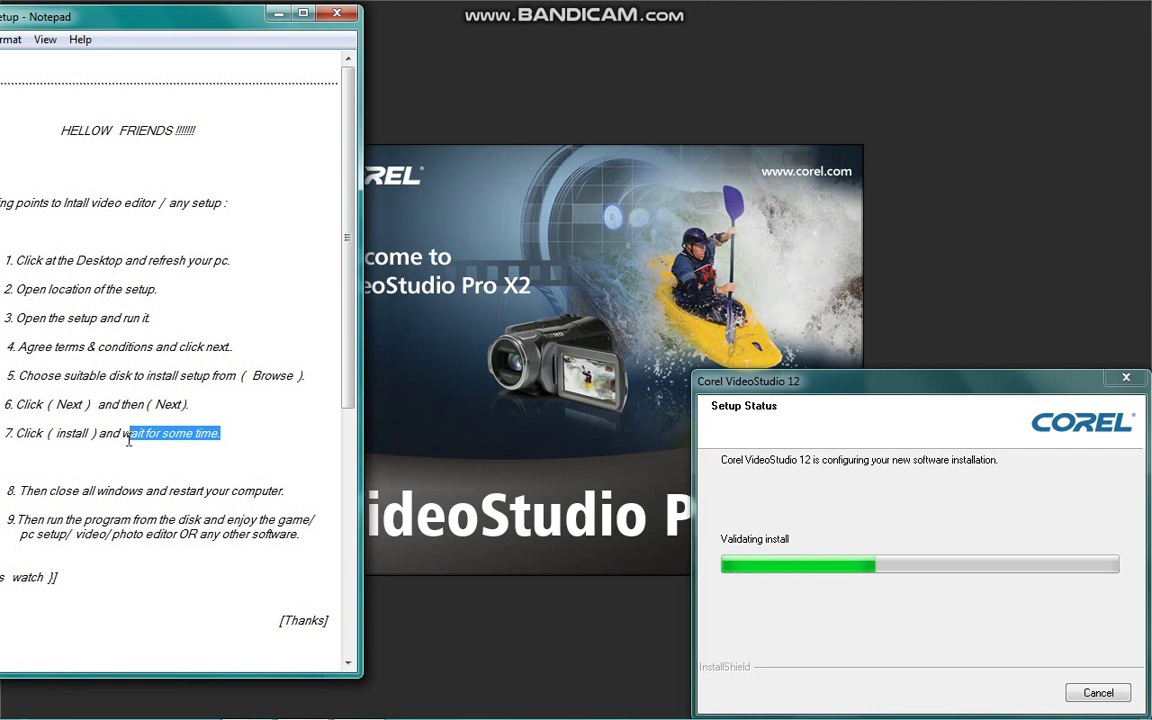
{"action": "left_click", "coordinate": [250, 430]}
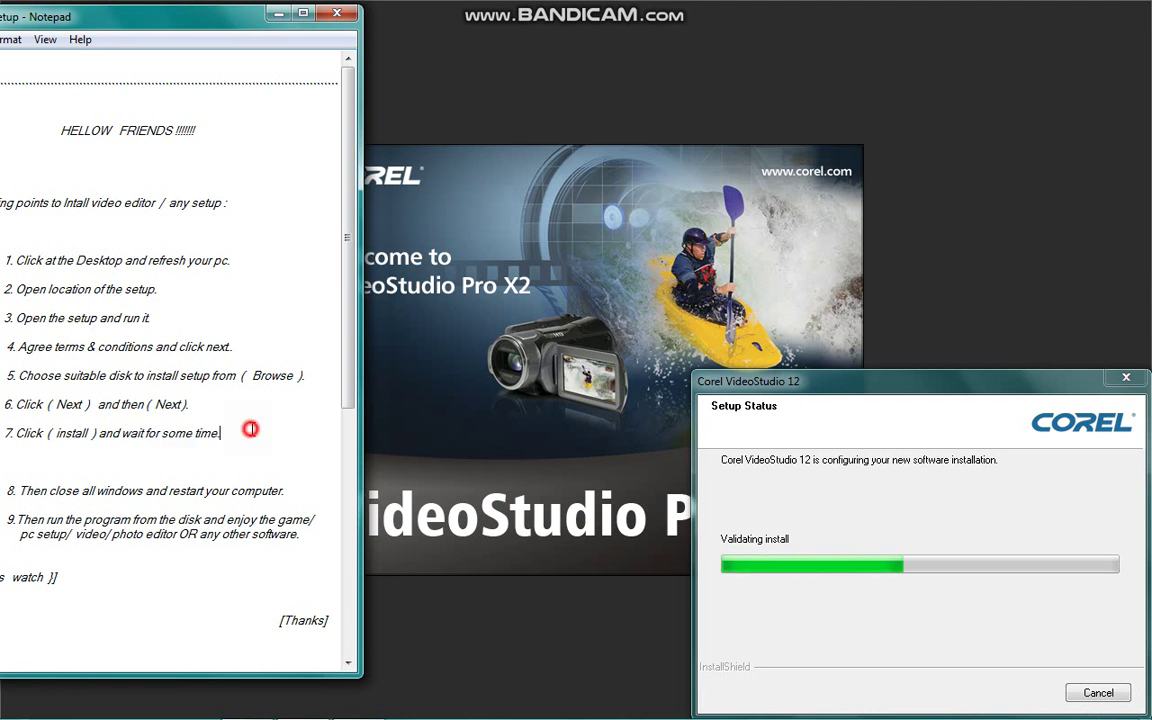
Add an empty line below instruction 7 in the note and move the note window fully into view.
{"action": "key", "text": "Return"}
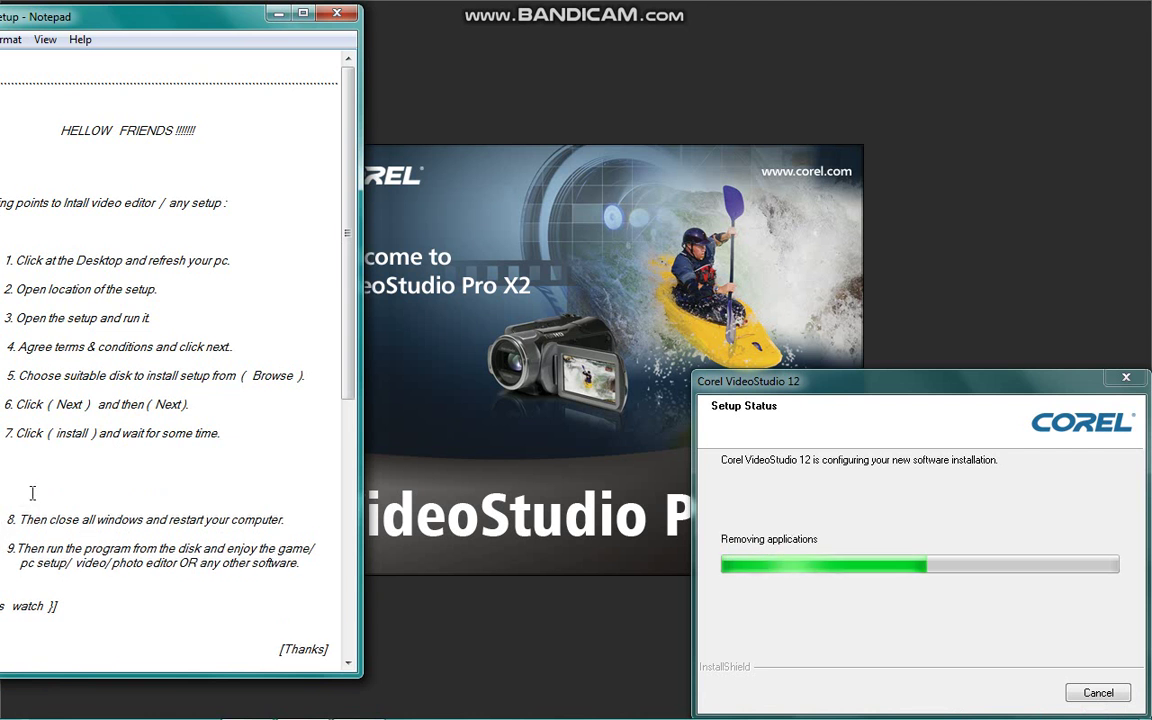
{"action": "left_click", "coordinate": [25, 490]}
{"action": "left_click", "coordinate": [25, 465]}
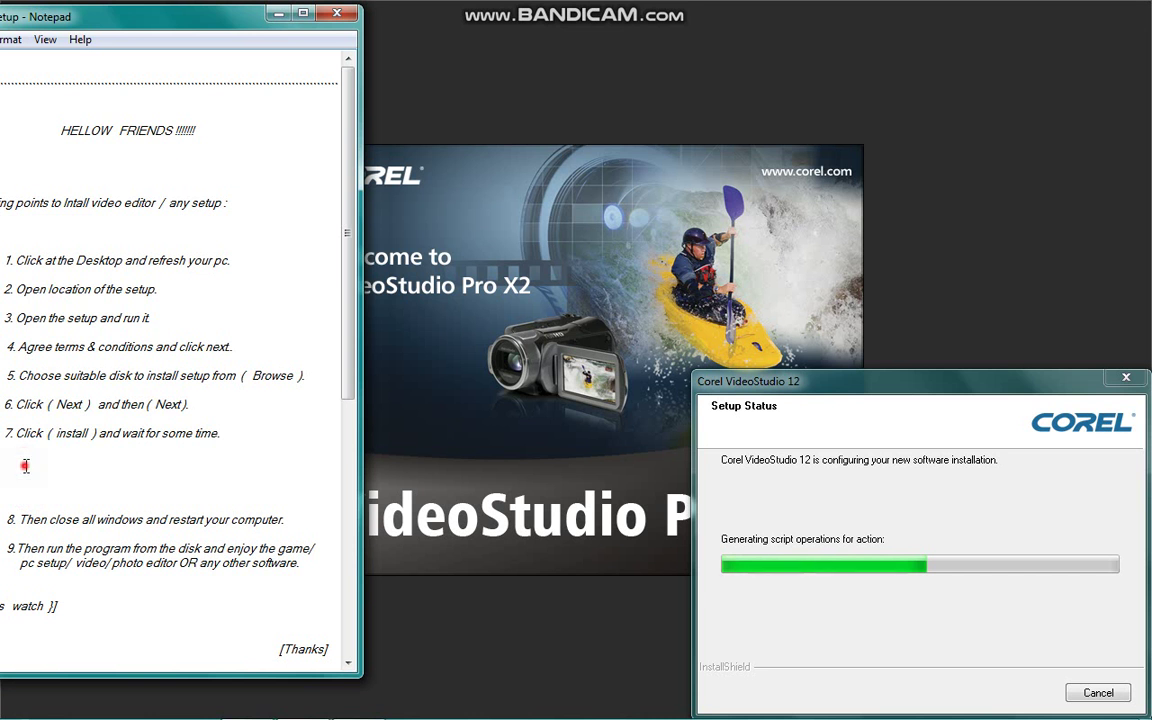
{"action": "left_click", "coordinate": [25, 465]}
{"action": "left_click", "coordinate": [58, 452]}
{"action": "left_click", "coordinate": [231, 433]}
{"action": "left_click_drag", "start_coordinate": [238, 27], "coordinate": [340, 33]}
{"action": "left_click_drag", "start_coordinate": [98, 466], "coordinate": [54, 474]}
{"action": "left_click", "coordinate": [54, 470]}
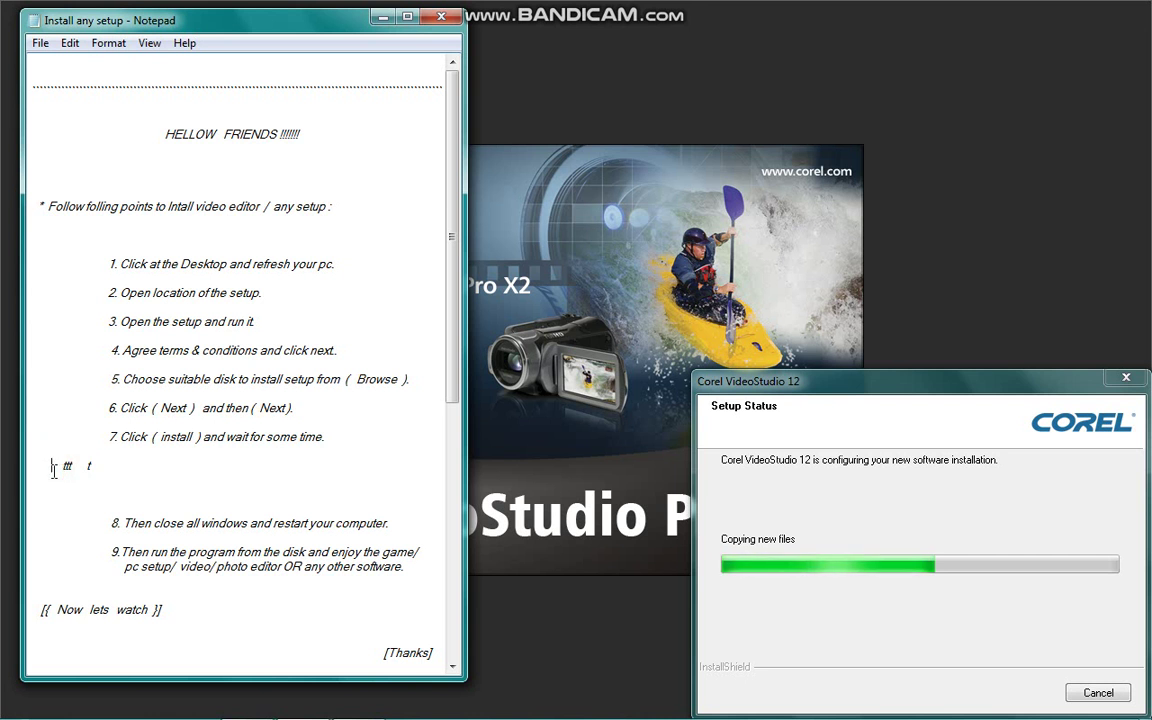
Write the remark "[ this is time consuming so iam pausing video for 3minutes.]" below instruction 7 and dismiss the note.
{"action": "key", "text": "Right"}
{"action": "key", "text": "Right"}
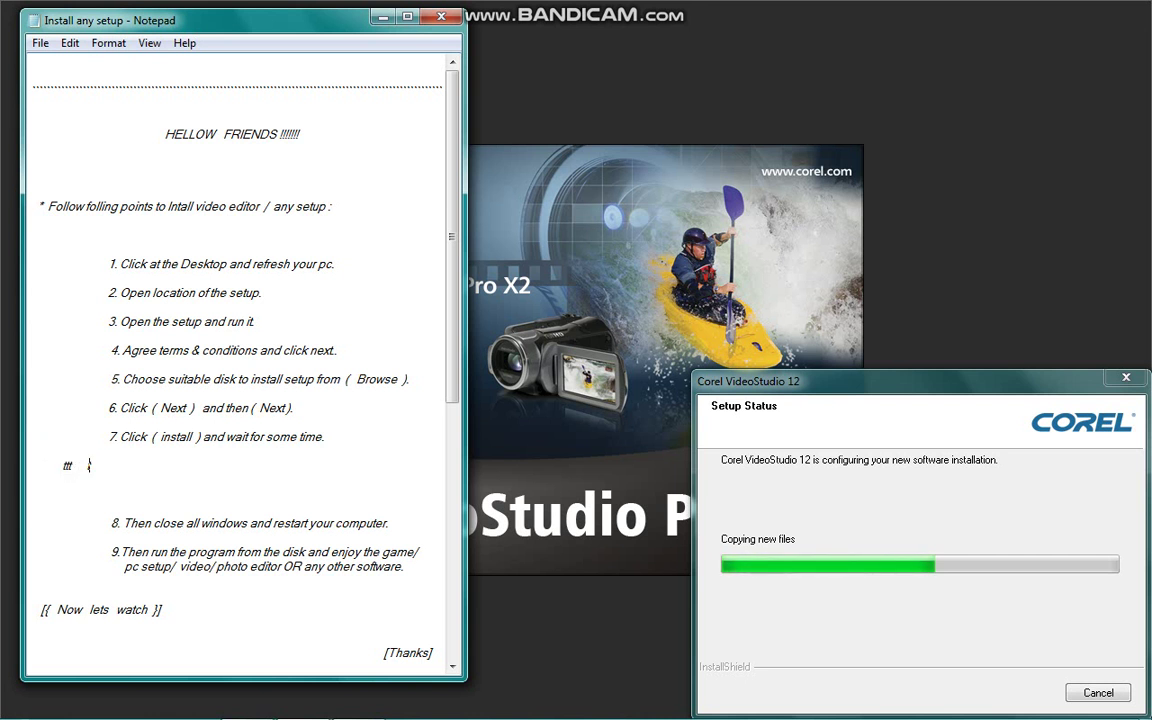
{"action": "type", "text": "this is time"}
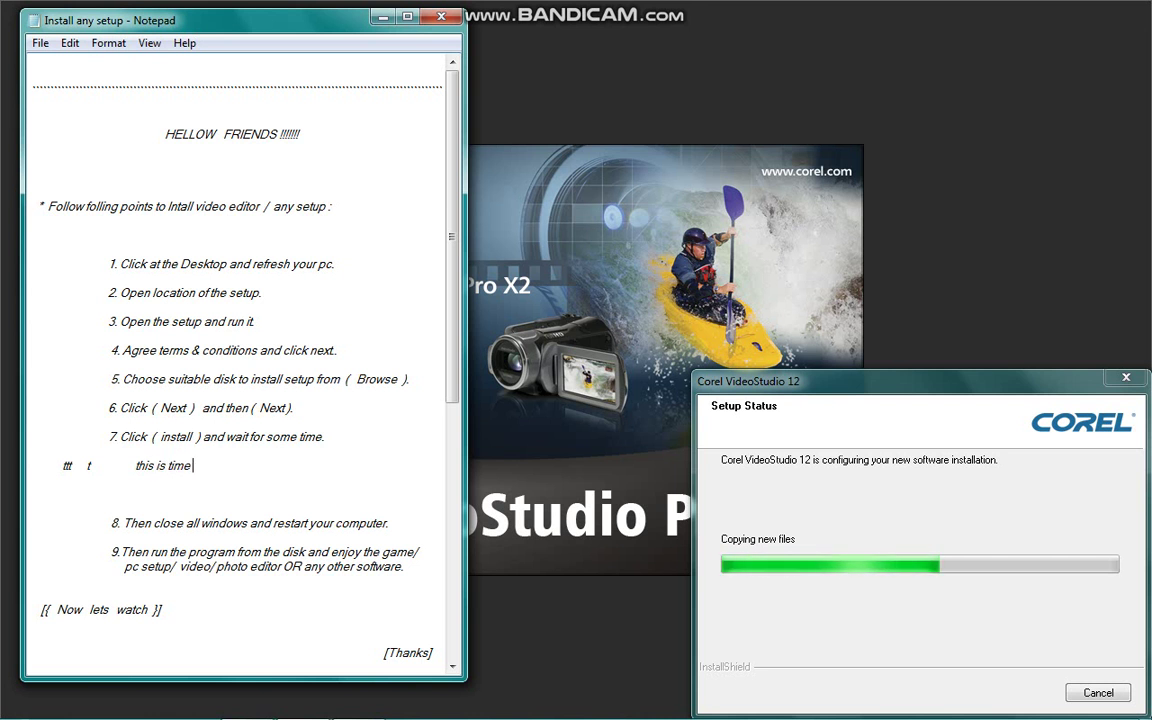
{"action": "type", "text": " consu"}
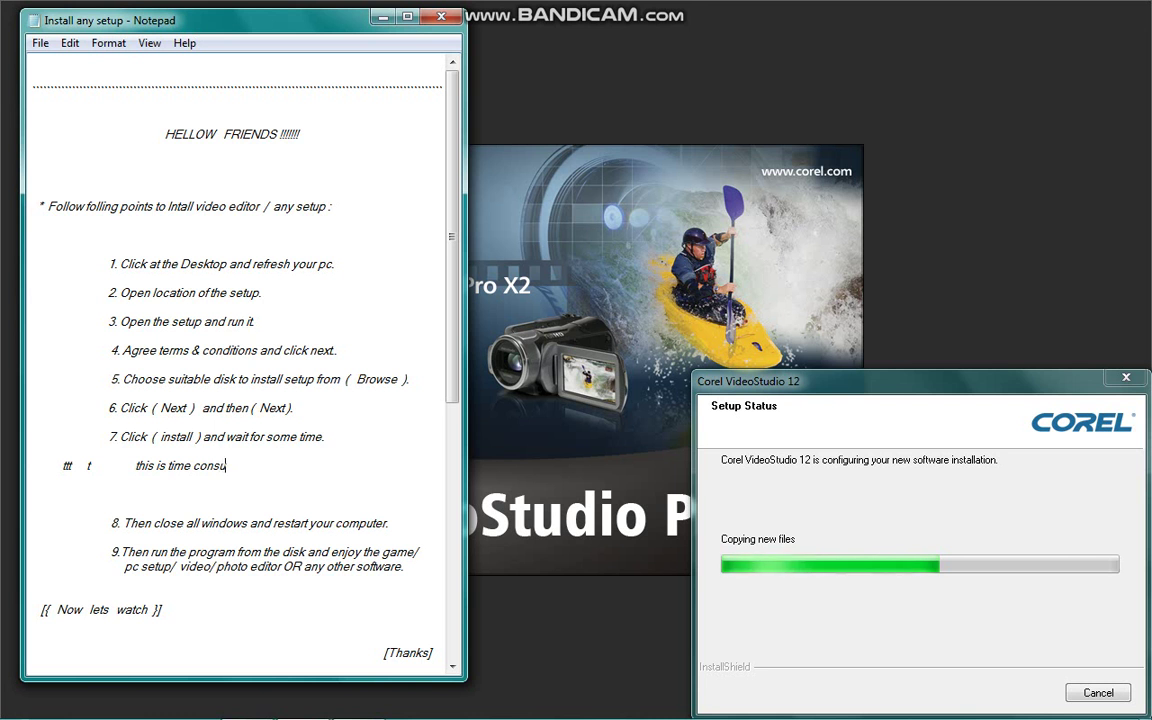
{"action": "type", "text": "ming"}
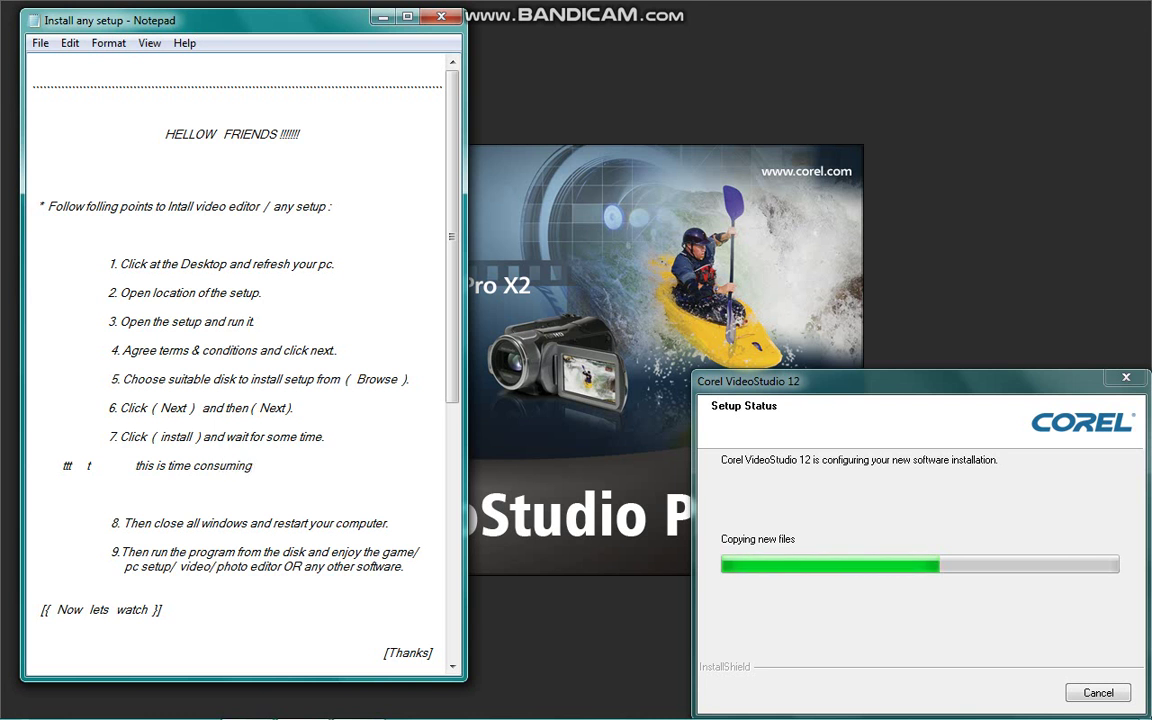
{"action": "type", "text": " so iam pausing"}
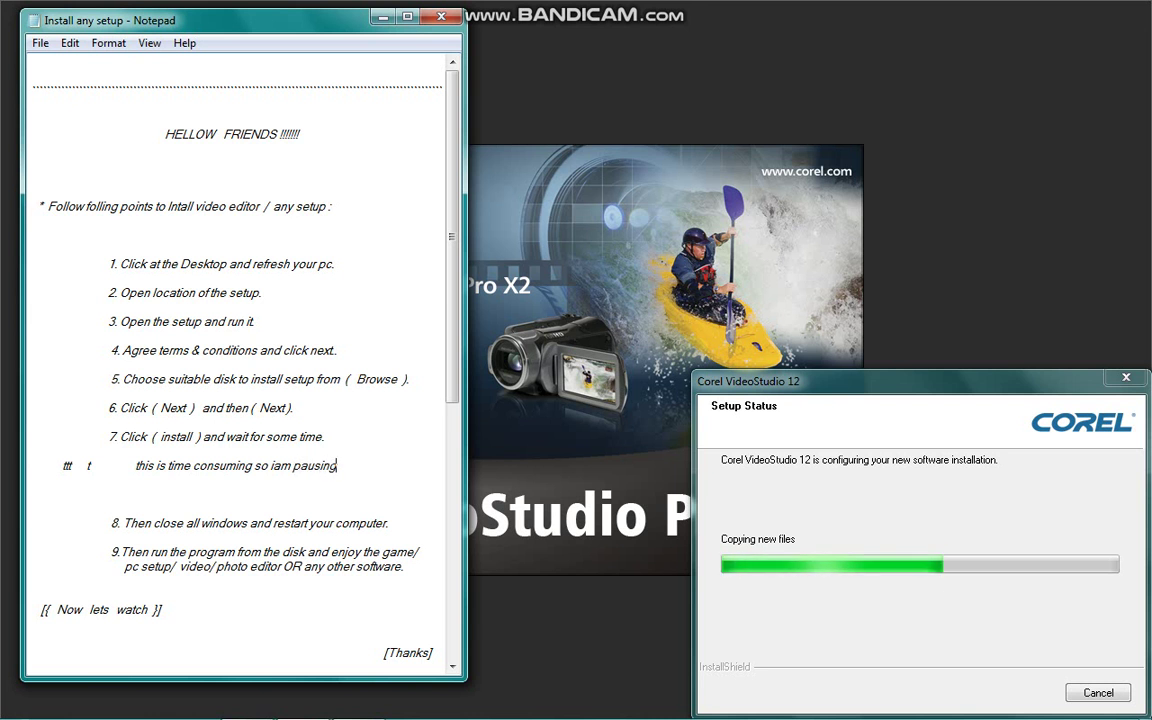
{"action": "type", "text": " vide"}
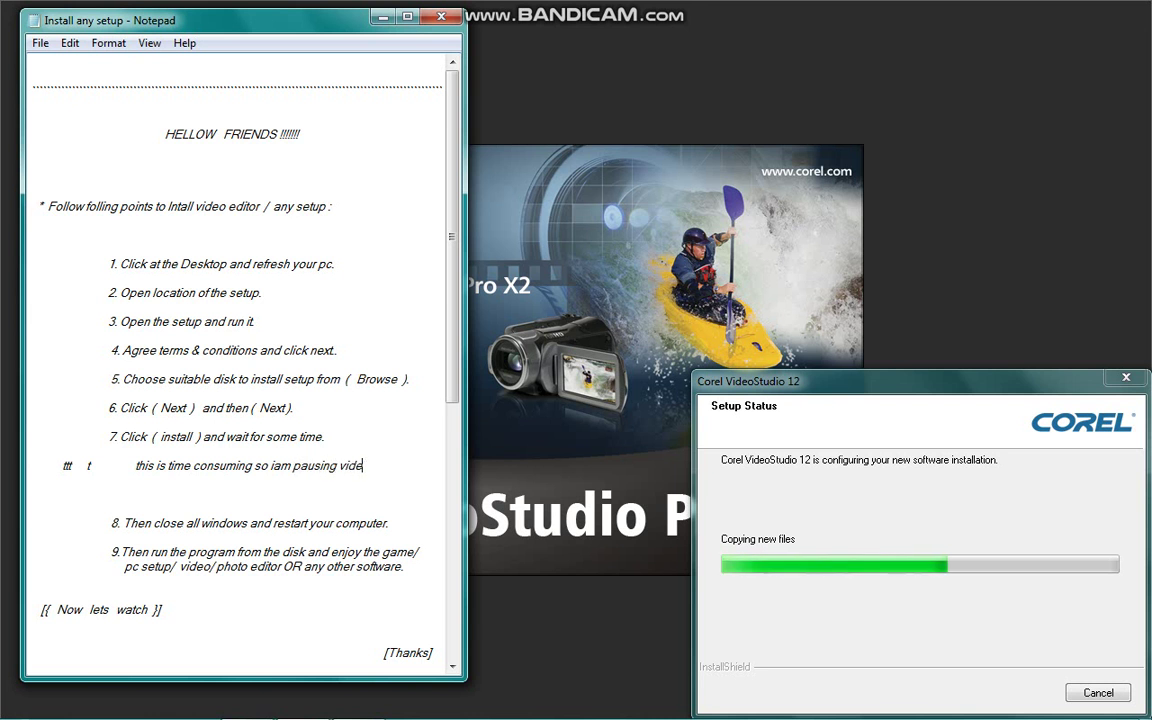
{"action": "type", "text": "o fo"}
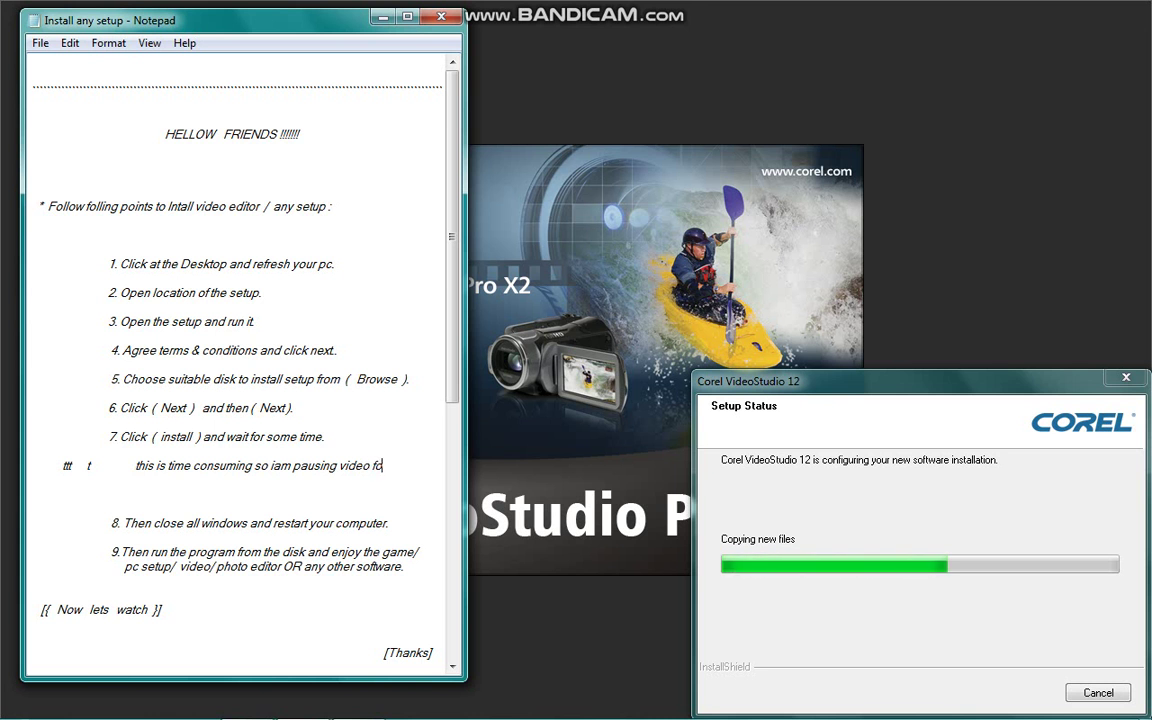
{"action": "type", "text": "r 3minutes."}
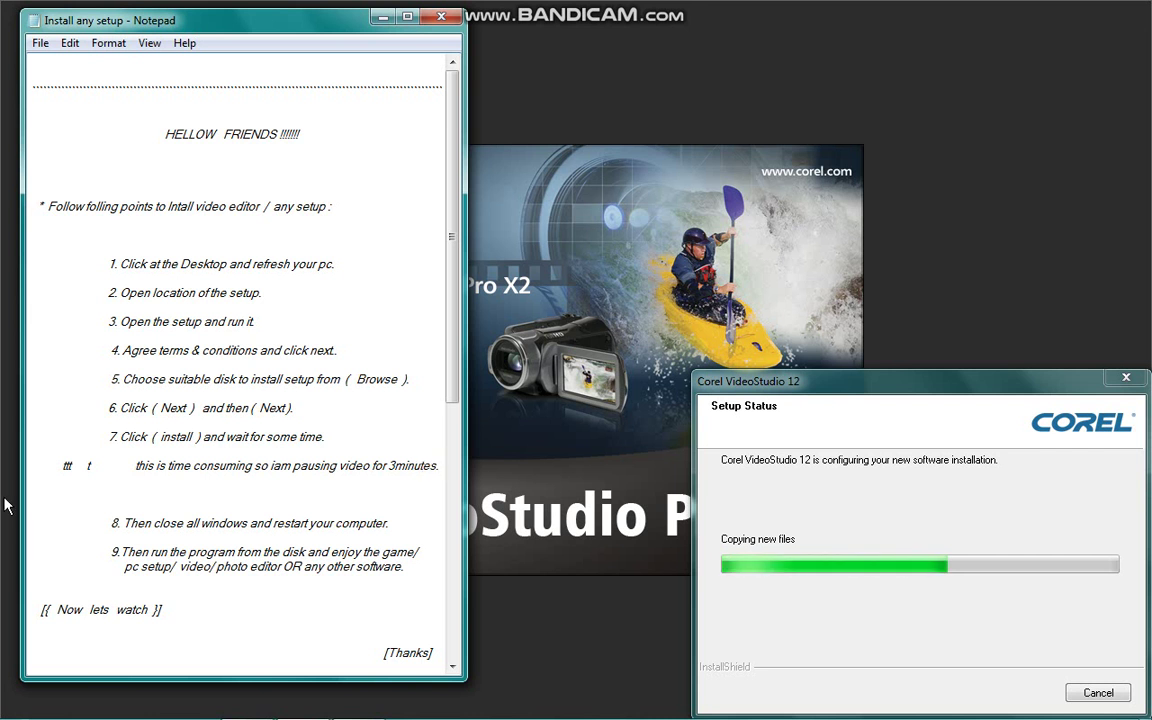
{"action": "left_click_drag", "start_coordinate": [137, 467], "coordinate": [283, 476]}
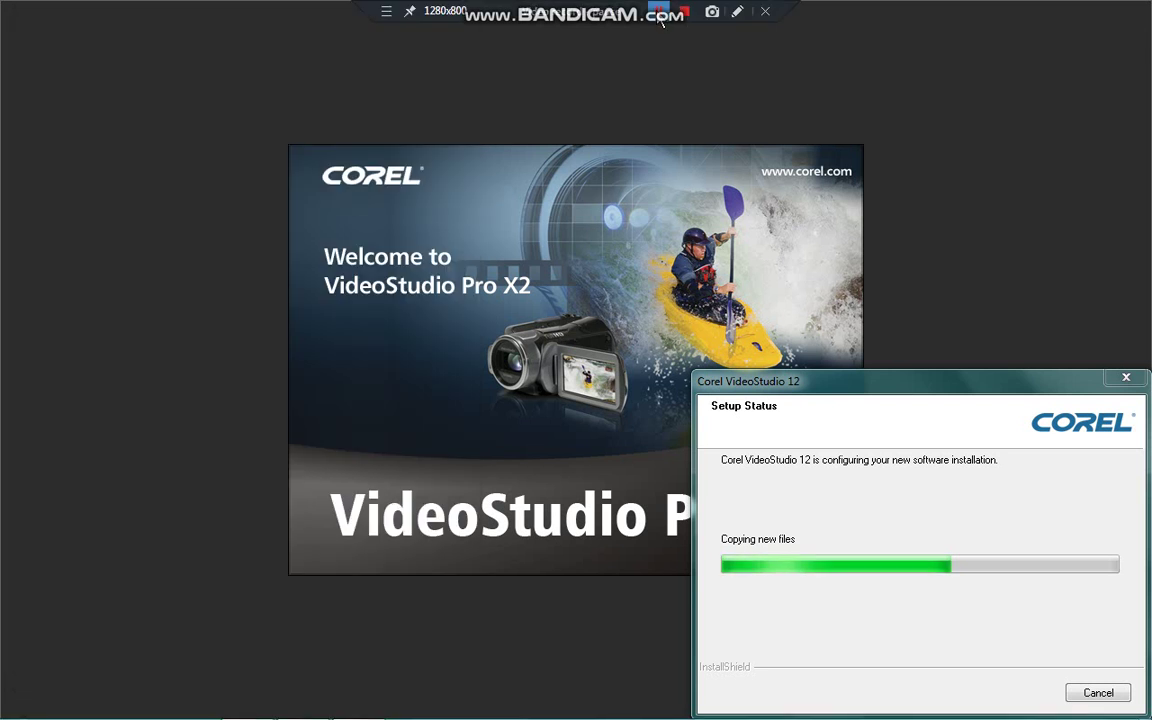
{"action": "left_click", "coordinate": [665, 14]}
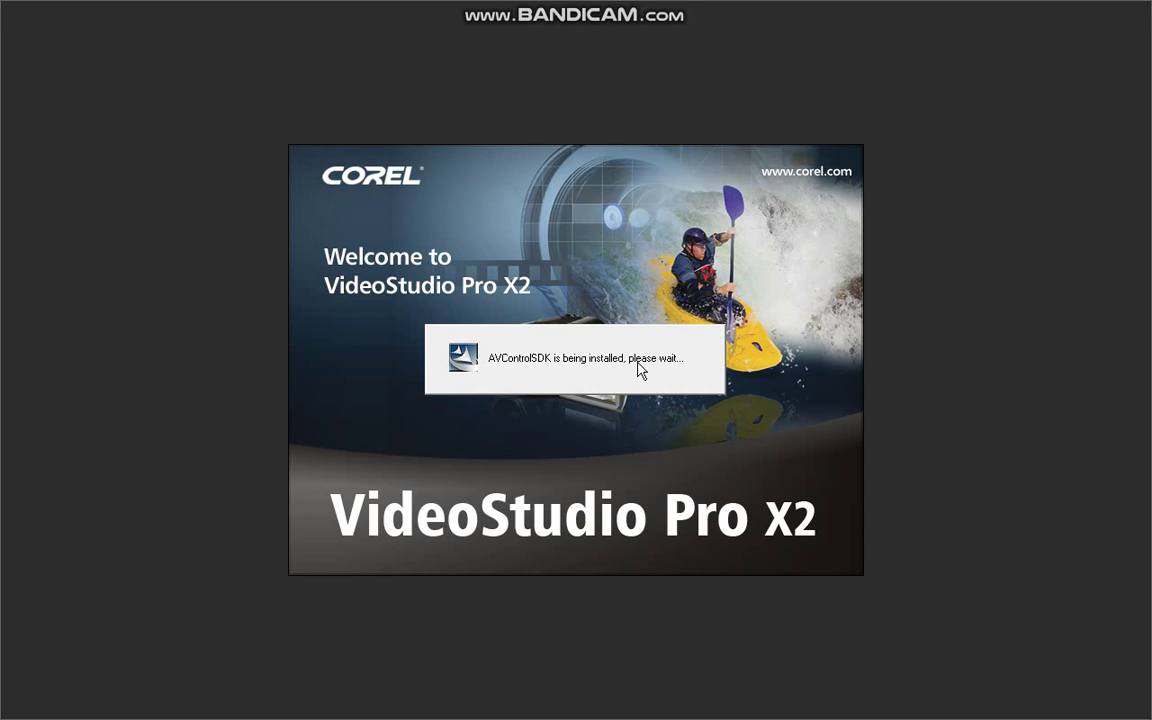
Bring back the note during the installation and add an indented line below the "3minutes" remark.
{"action": "key", "text": "super"}
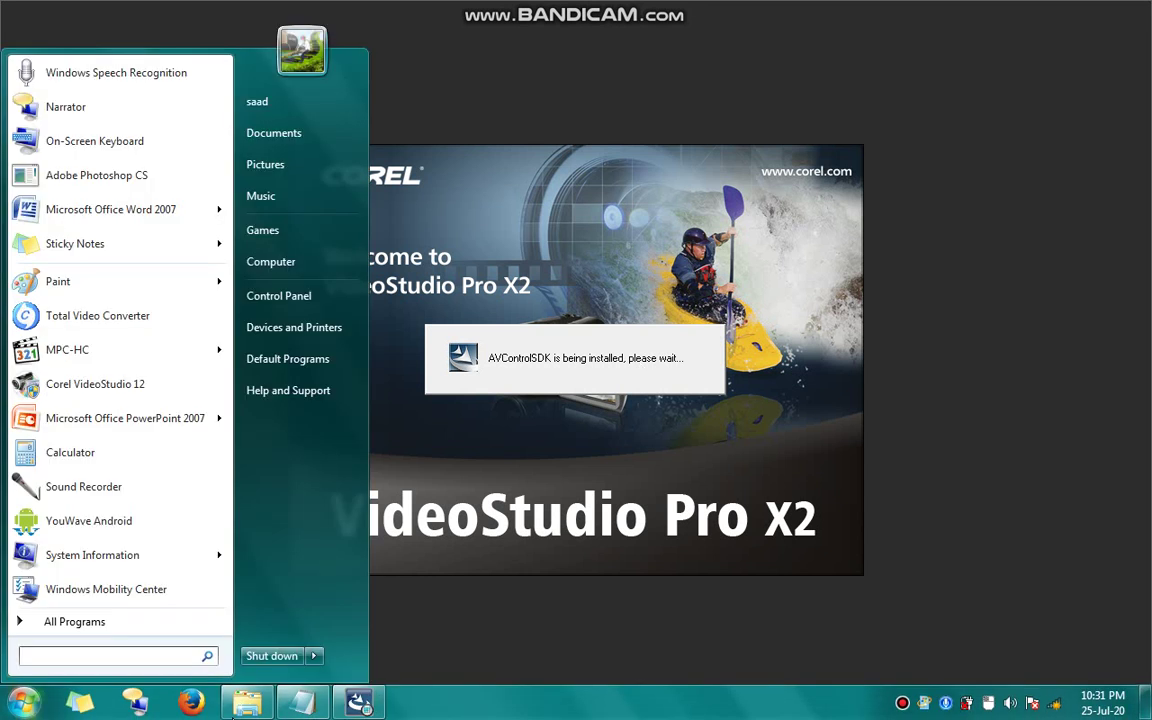
{"action": "left_click", "coordinate": [307, 705]}
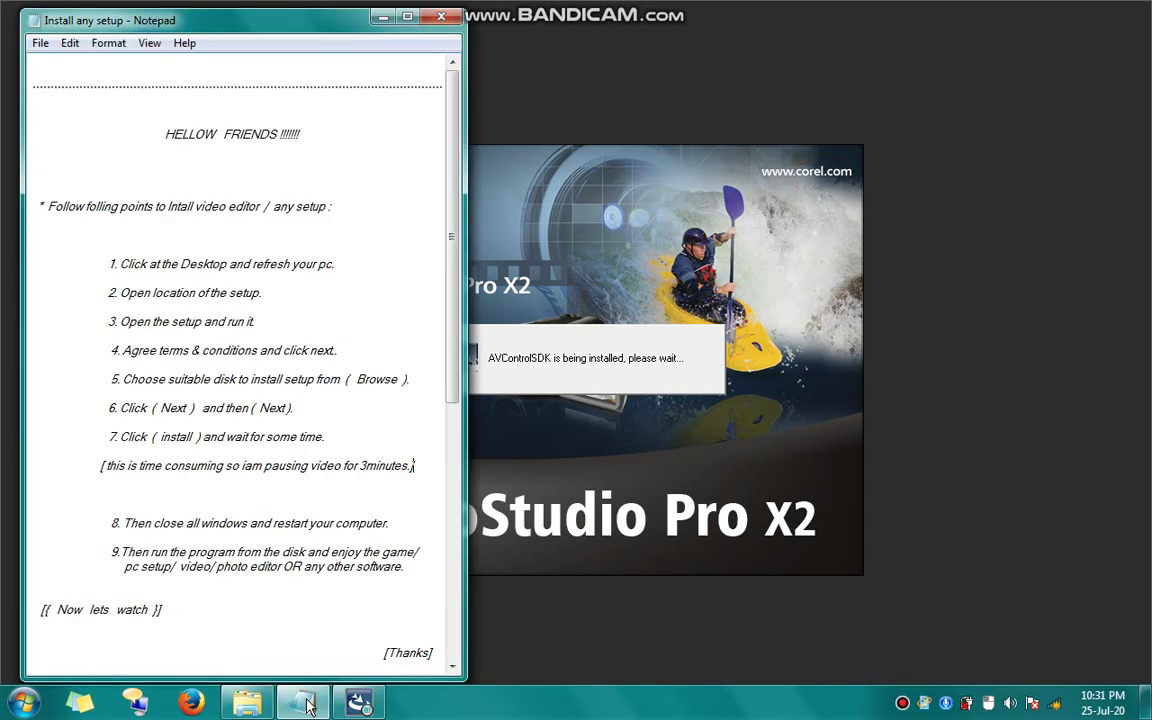
{"action": "left_click", "coordinate": [247, 487]}
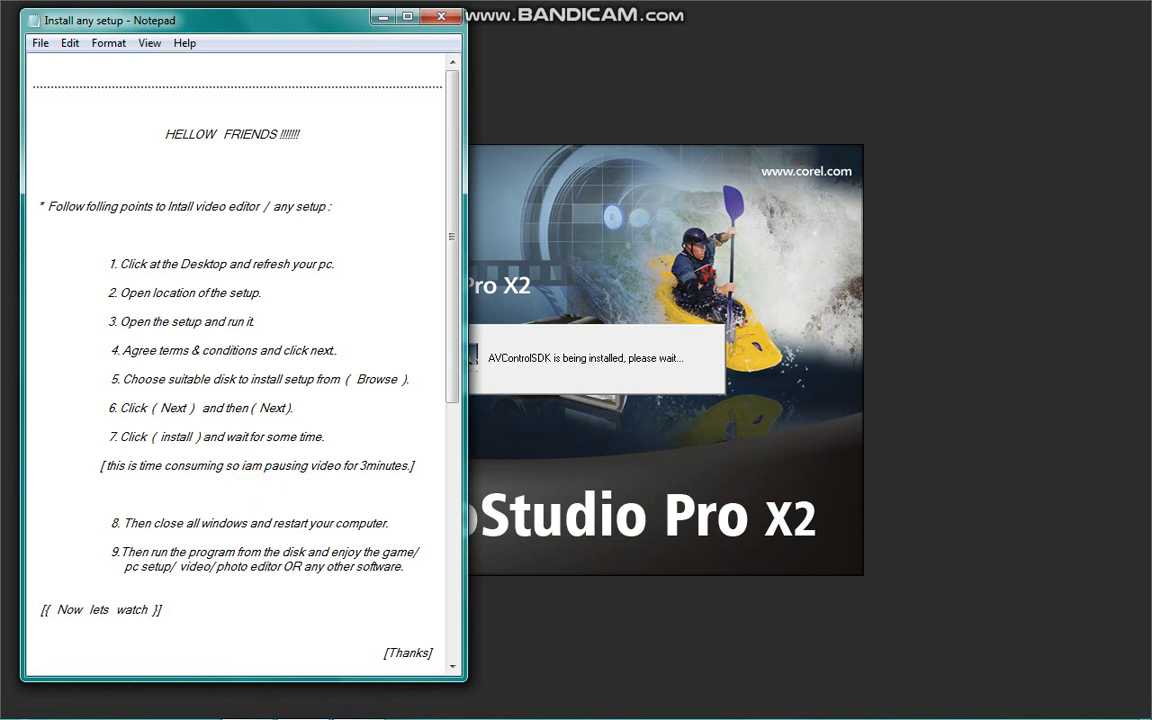
{"action": "key", "text": "Return"}
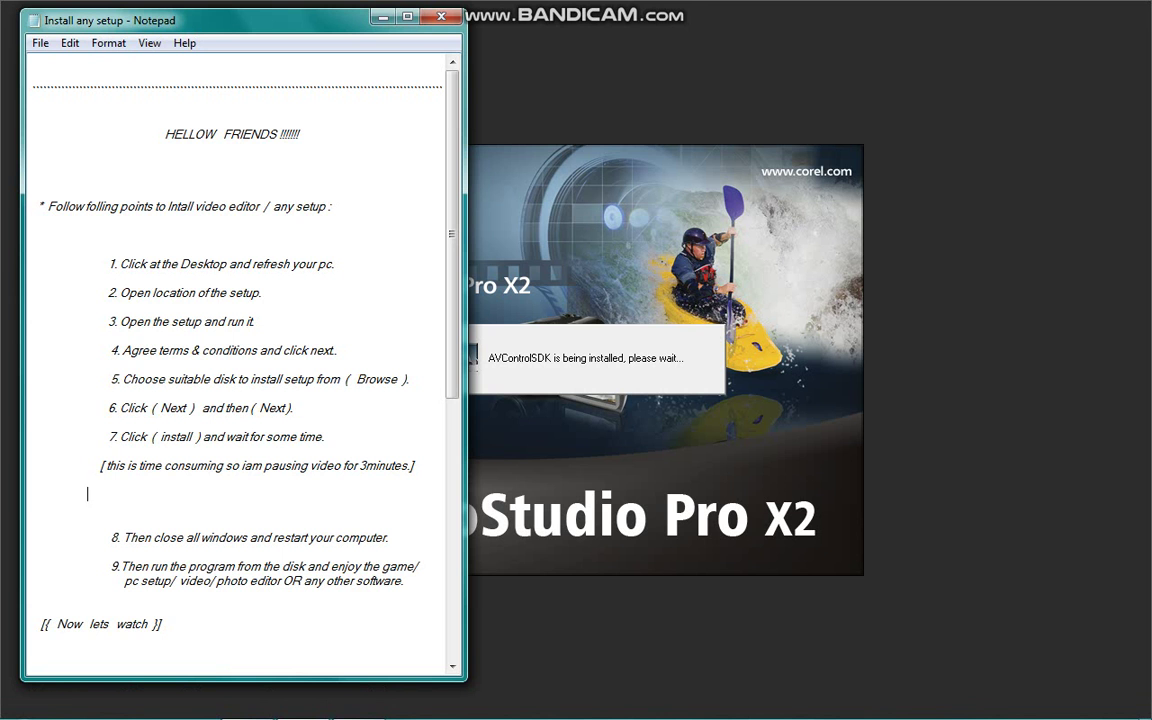
{"action": "key", "text": "Tab"}
{"action": "key", "text": "BackSpace"}
Write the remark "[ like this u can install any setup about 95% setups]" on the new line.
{"action": "type", "text": "[ like this u can insta"}
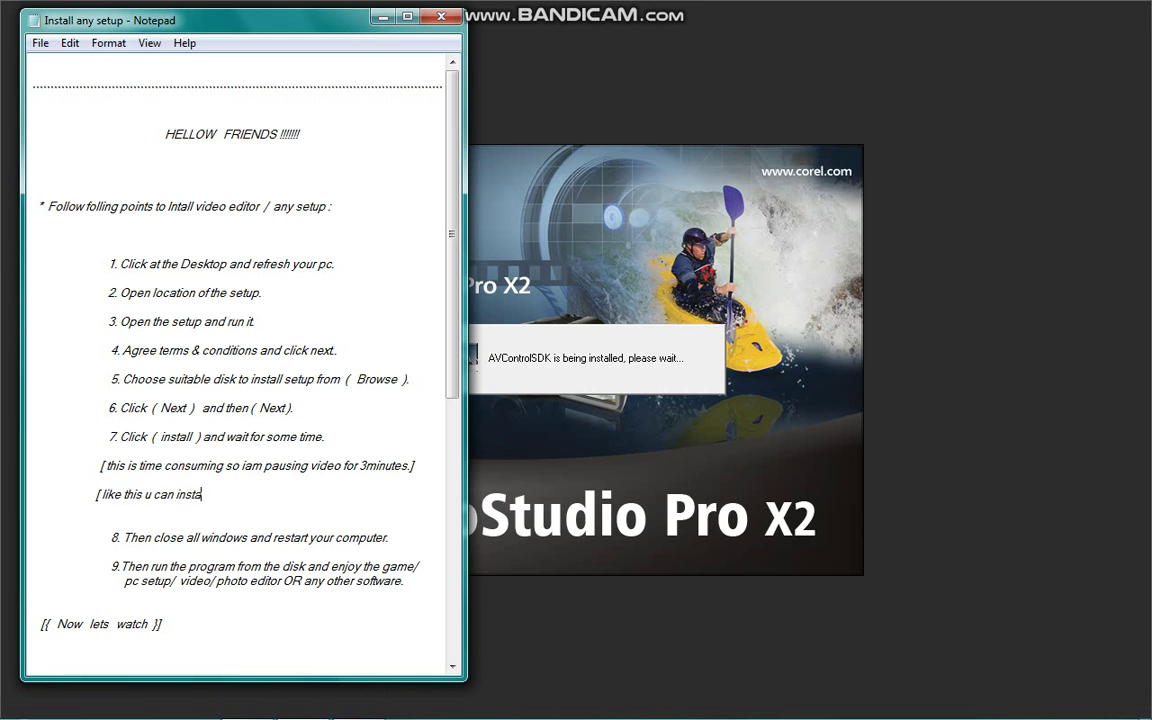
{"action": "type", "text": "ll any se"}
{"action": "type", "text": "tup,"}
{"action": "type", "text": " abou"}
{"action": "type", "text": "t"}
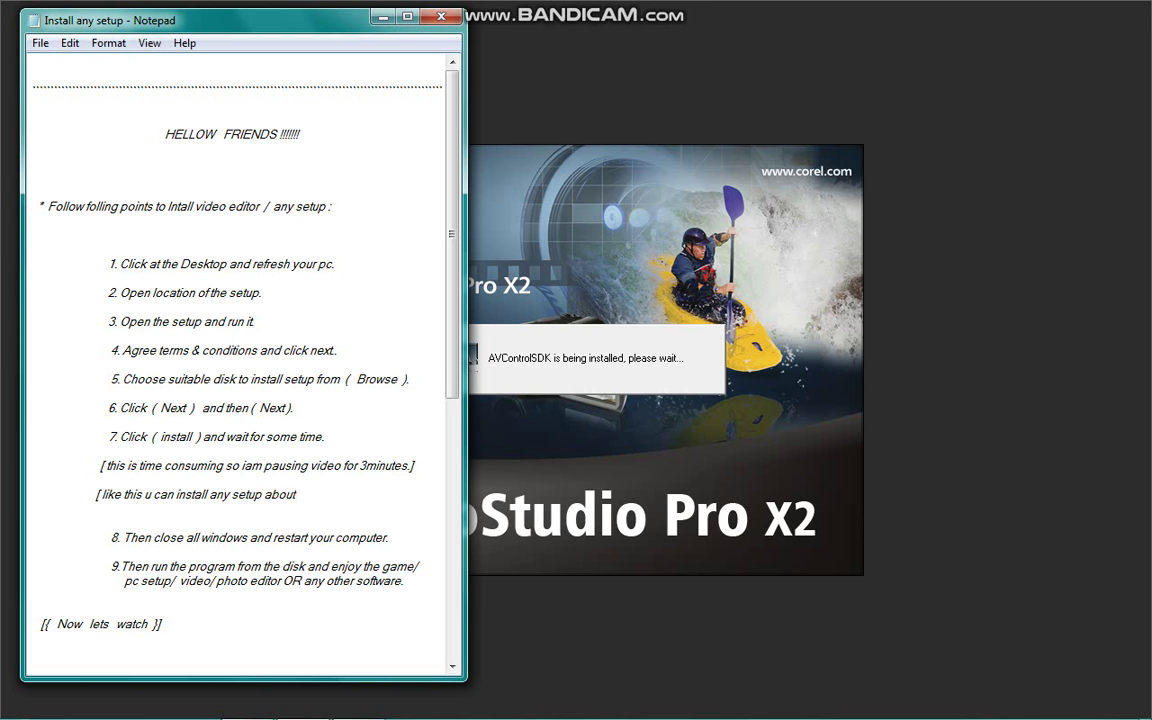
{"action": "type", "text": " 95"}
{"action": "type", "text": "5"}
{"action": "type", "text": "%"}
{"action": "type", "text": " se"}
{"action": "type", "text": "tups"}
Add a comma after "any setup" and "...." after "95% setups" in the new remark, and minimise the note.
{"action": "left_click", "coordinate": [295, 494]}
{"action": "left_click", "coordinate": [260, 494]}
{"action": "type", "text": ","}
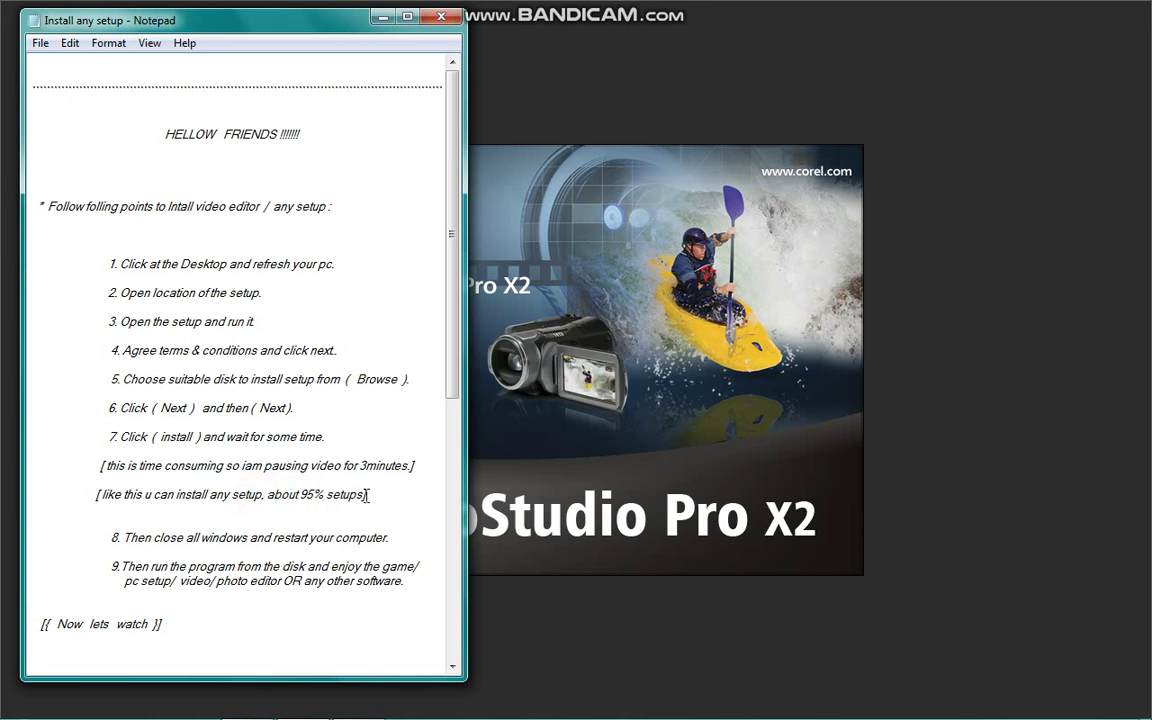
{"action": "left_click", "coordinate": [364, 494]}
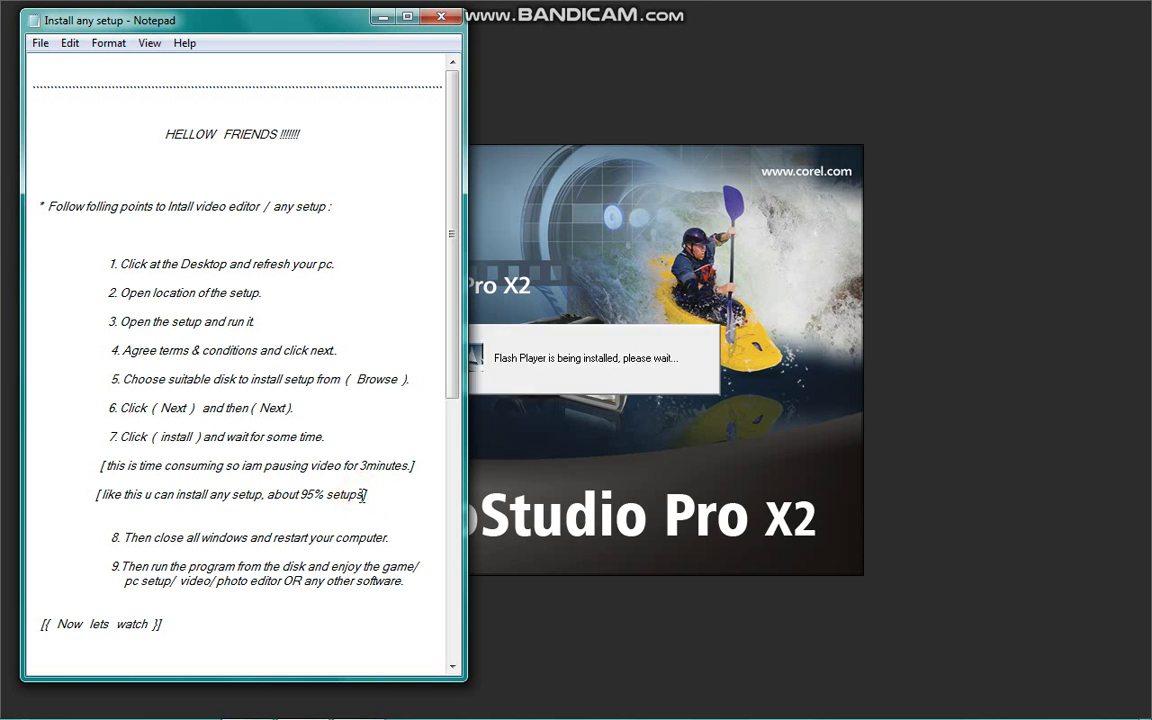
{"action": "type", "text": "...."}
{"action": "left_click", "coordinate": [403, 490]}
{"action": "key", "text": "super+m"}
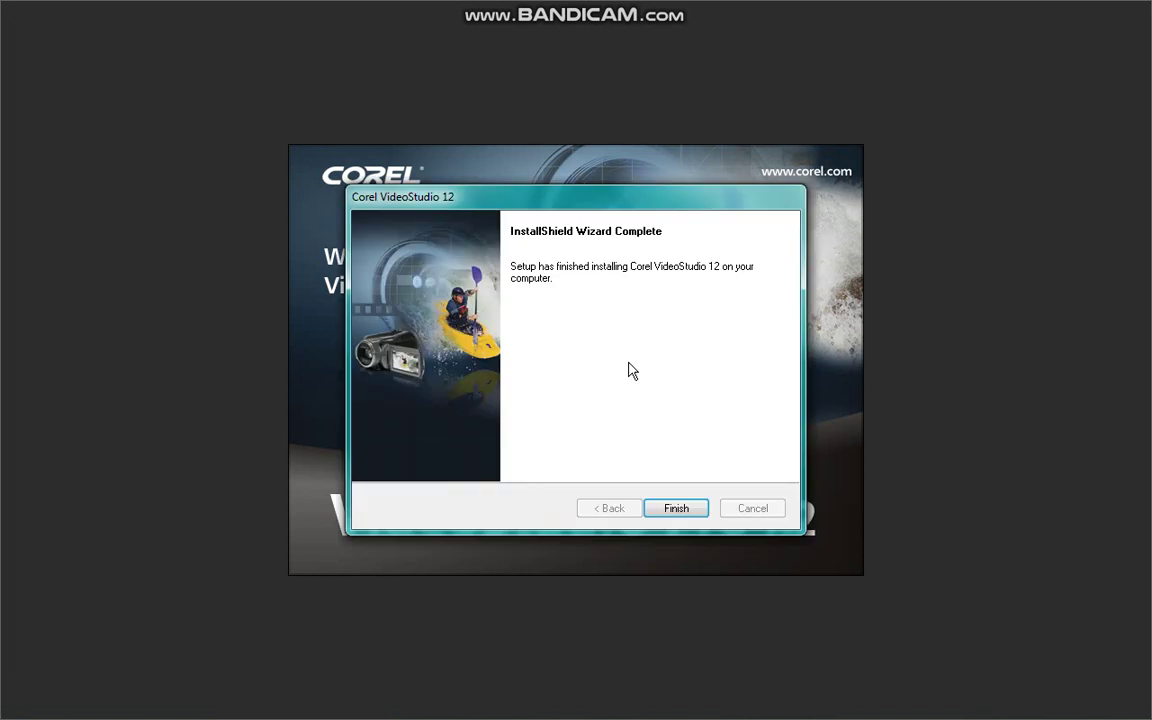
Finish the Corel VideoStudio 12 installation wizard and move the note window clear of the desktop icons.
{"action": "left_click", "coordinate": [677, 509]}
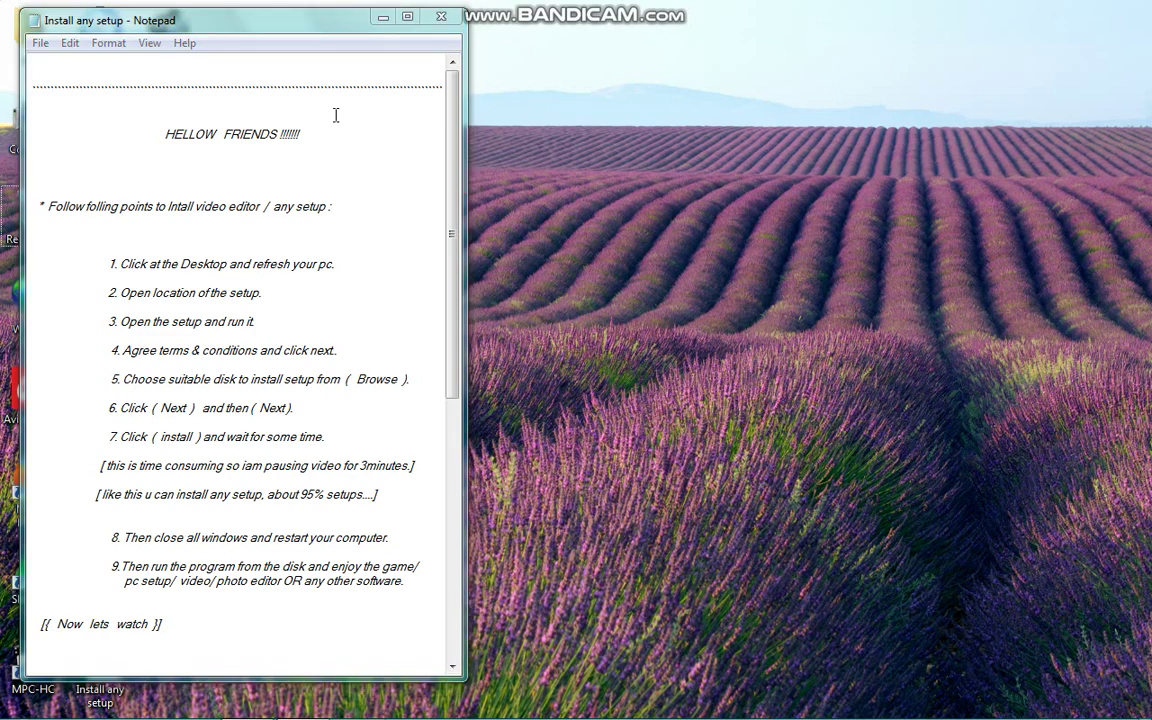
{"action": "left_click", "coordinate": [285, 90]}
{"action": "left_click_drag", "start_coordinate": [258, 25], "coordinate": [493, 55]}
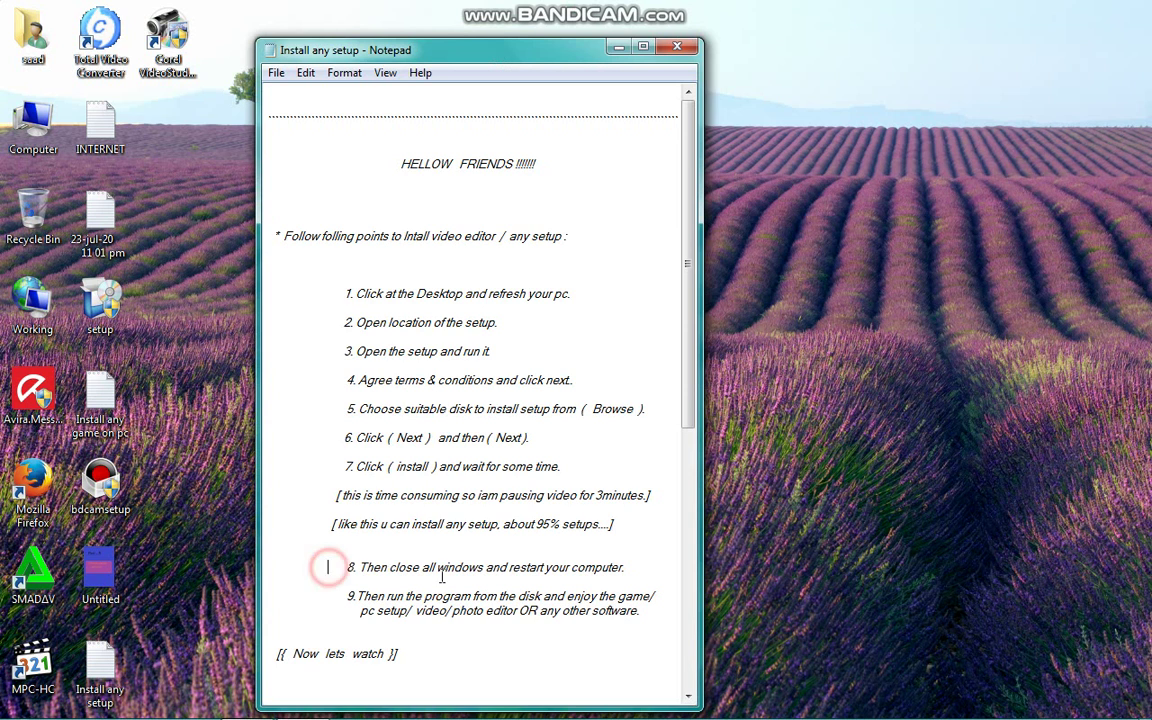
Highlight instruction 8 in the note and close the open Explorer window.
{"action": "left_click_drag", "start_coordinate": [327, 567], "coordinate": [628, 567]}
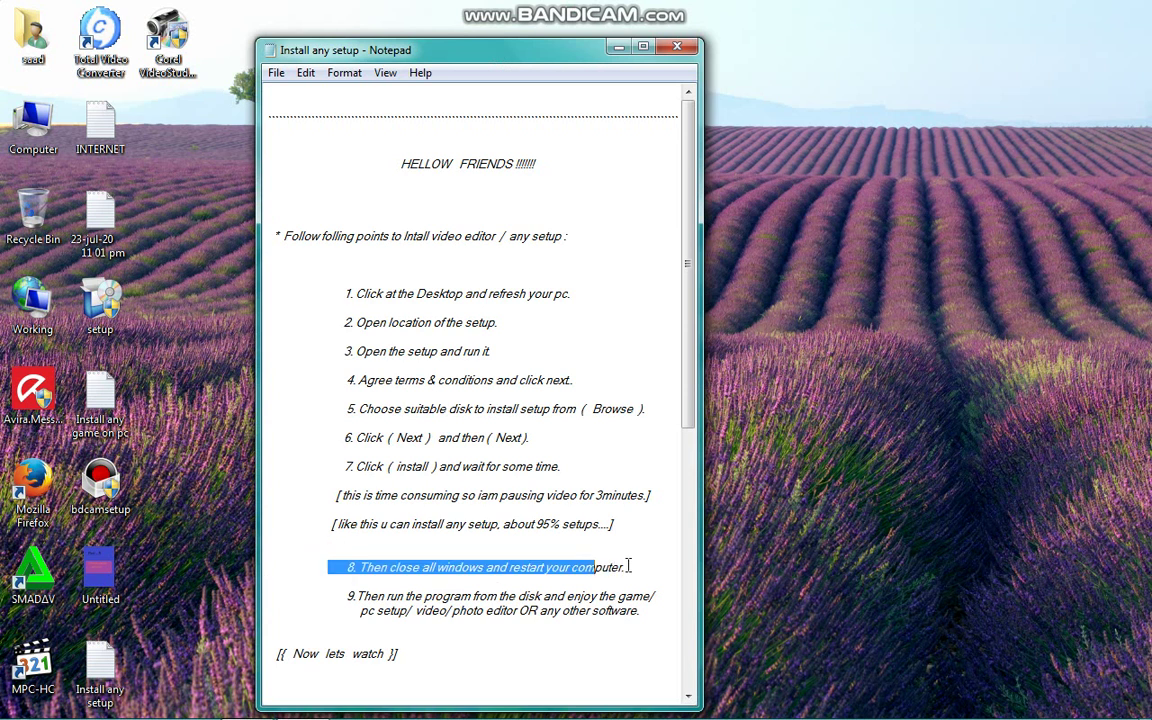
{"action": "mouse_move", "coordinate": [255, 708]}
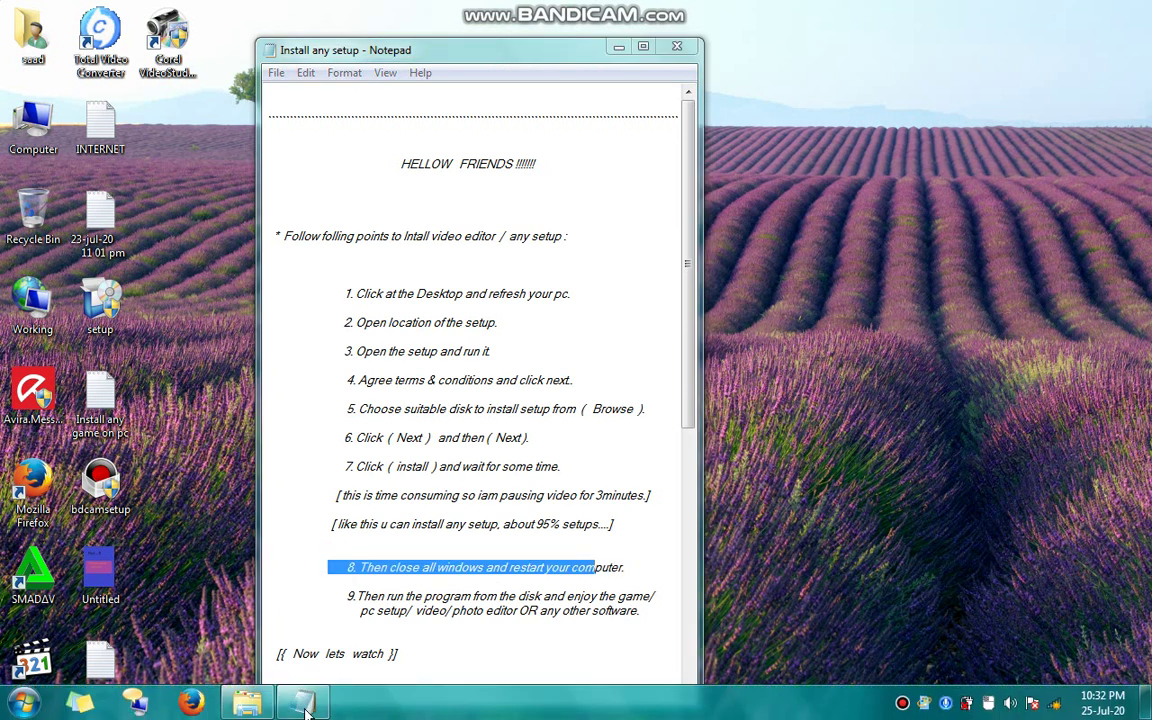
{"action": "right_click", "coordinate": [252, 706]}
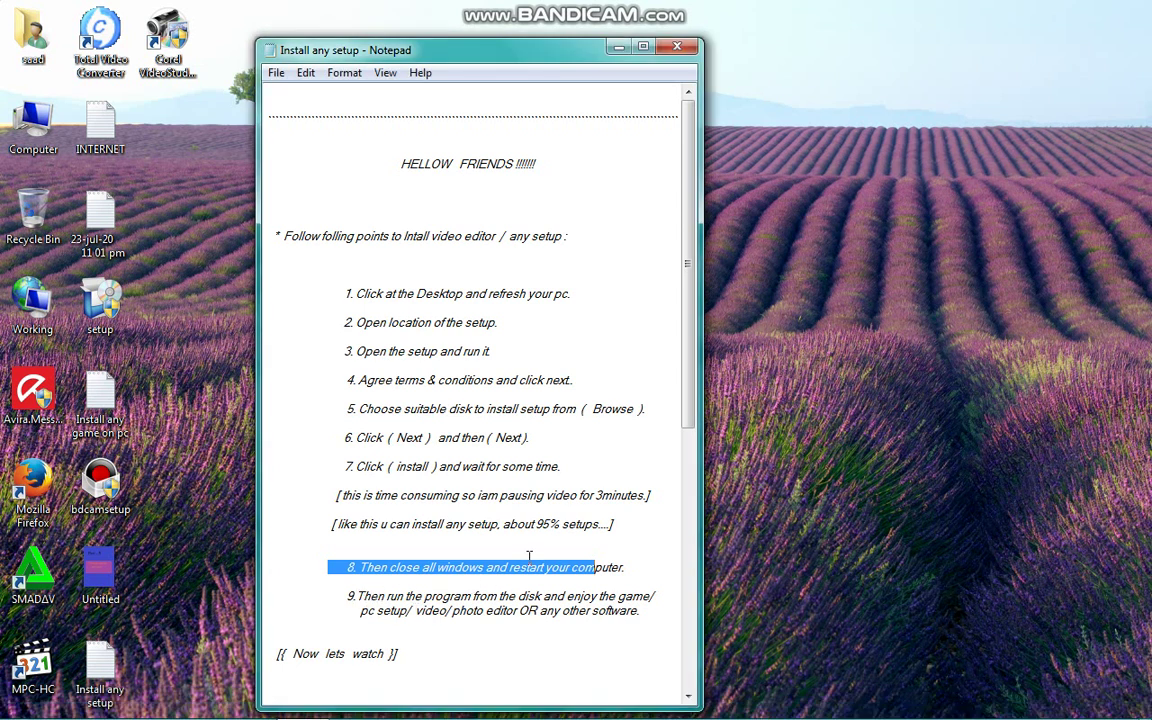
Highlight "restart your computer." in instruction 8 and bring up the options for restarting Windows.
{"action": "left_click_drag", "start_coordinate": [511, 566], "coordinate": [650, 572]}
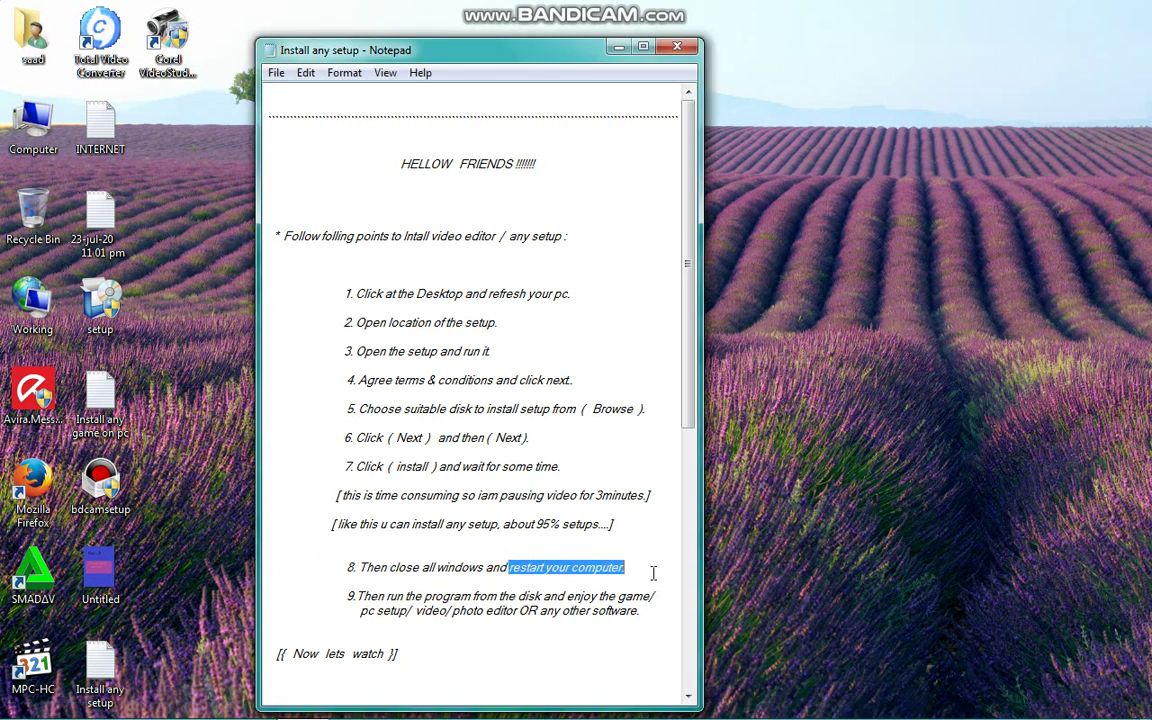
{"action": "left_click", "coordinate": [653, 573]}
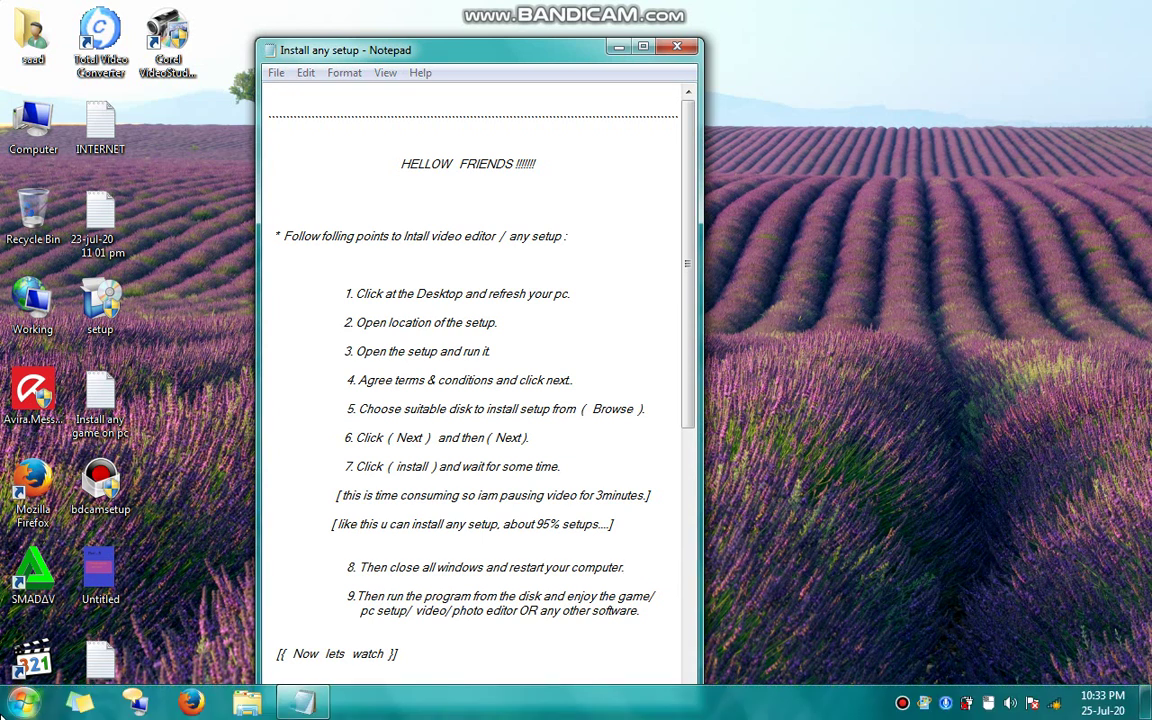
{"action": "left_click", "coordinate": [22, 702]}
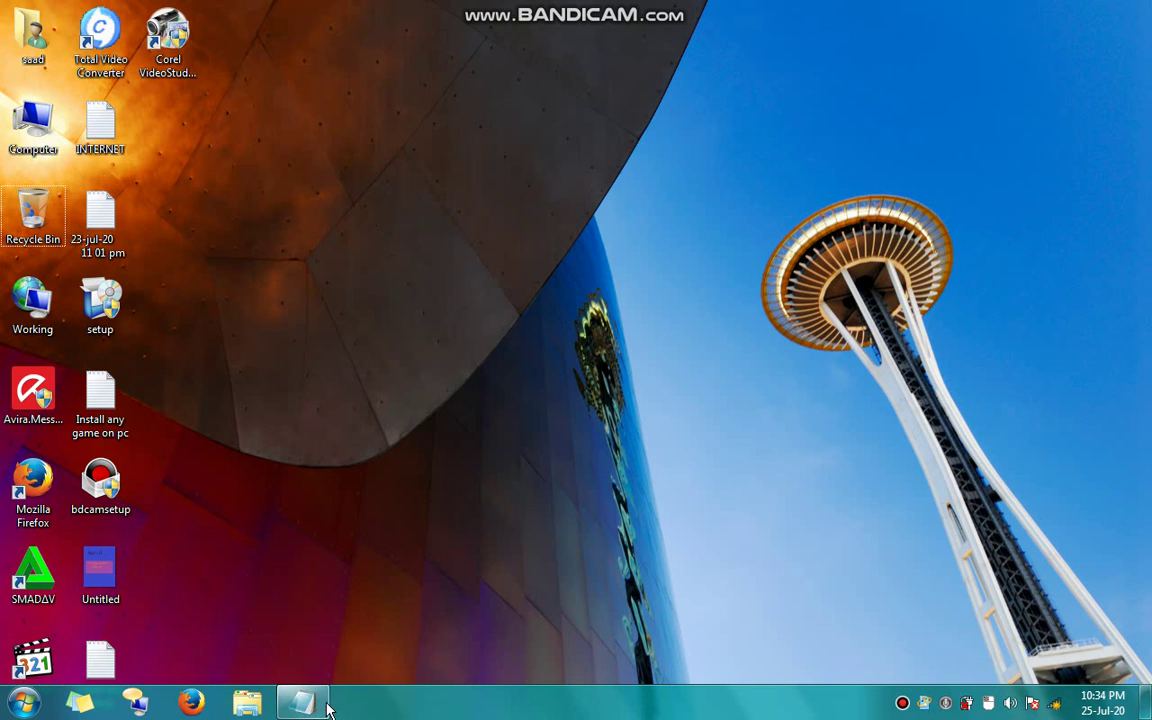
Bring back the note, highlight the text of instruction 9, and launch Corel VideoStudio 12 from the desktop.
{"action": "left_click", "coordinate": [326, 705]}
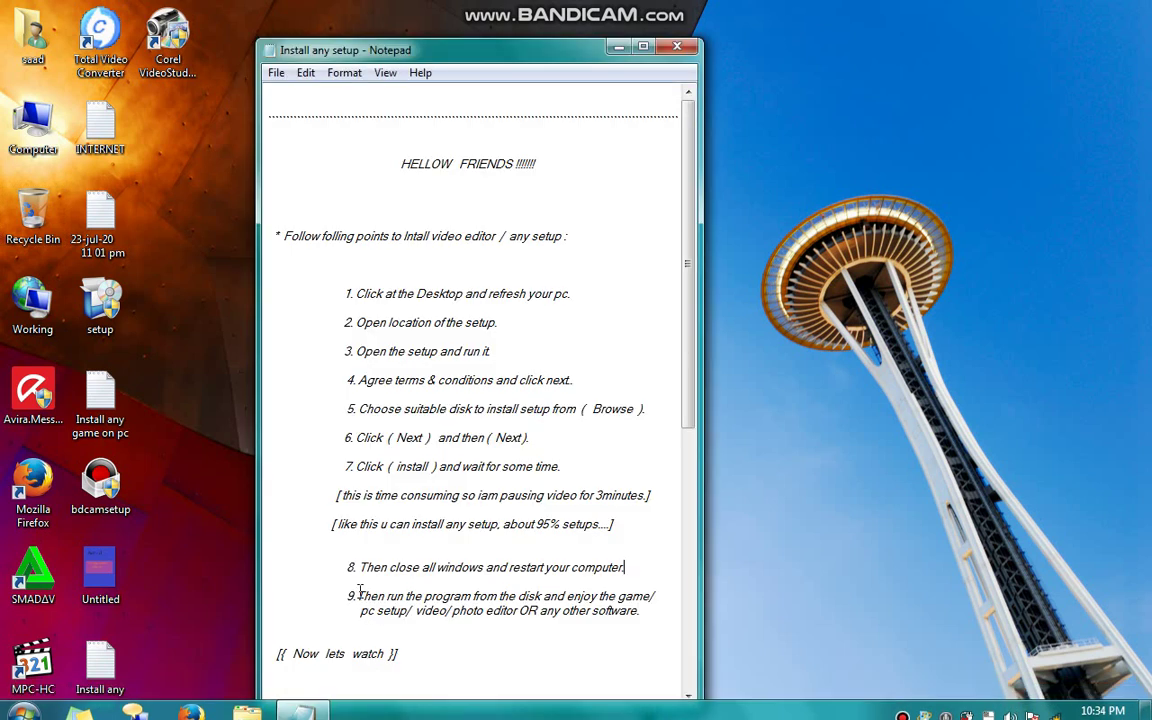
{"action": "left_click_drag", "start_coordinate": [357, 596], "coordinate": [661, 605]}
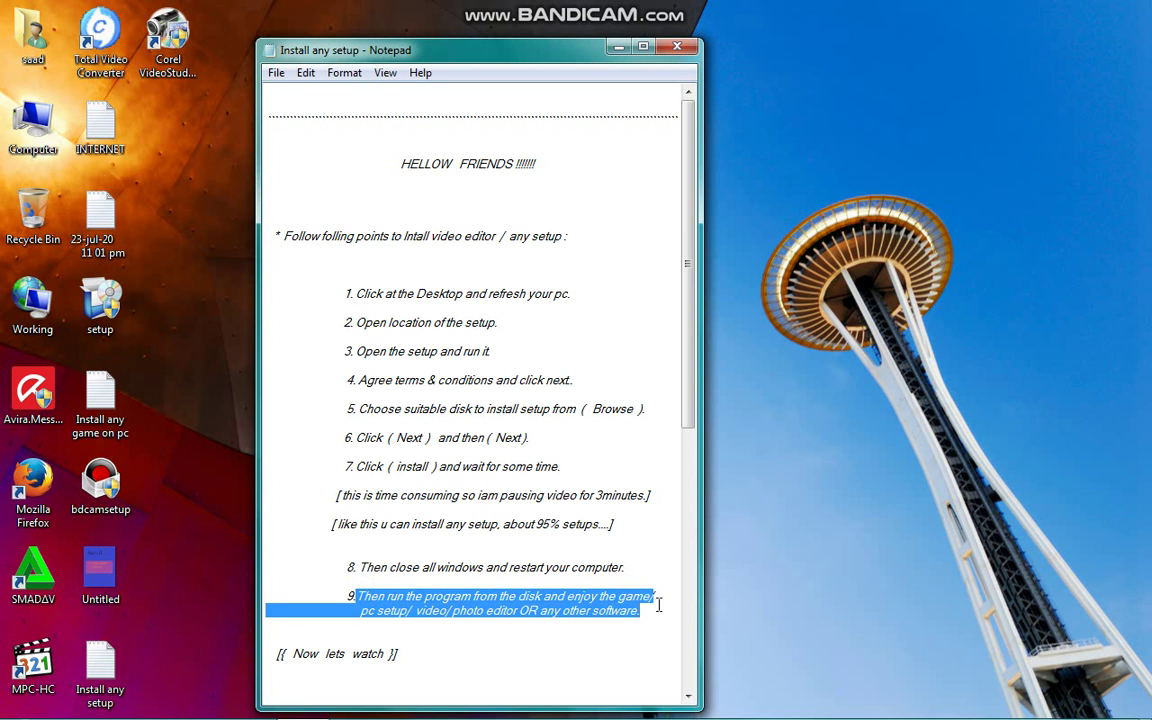
{"action": "left_click", "coordinate": [178, 45]}
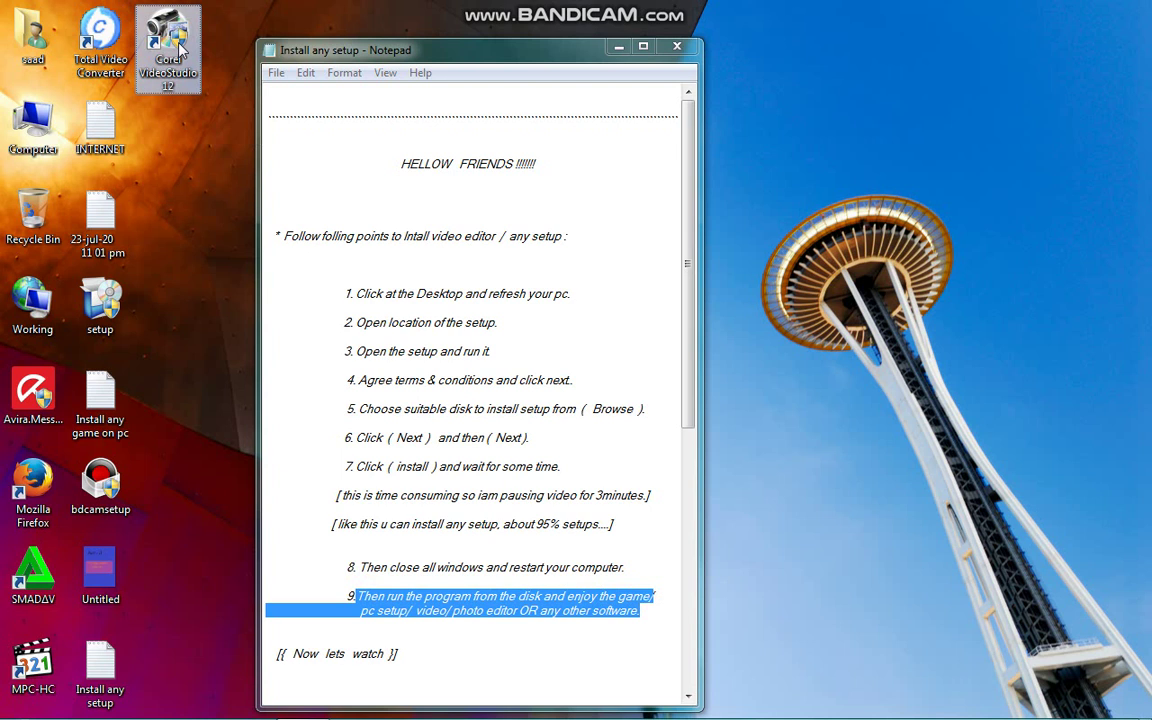
{"action": "double_click", "coordinate": [178, 45]}
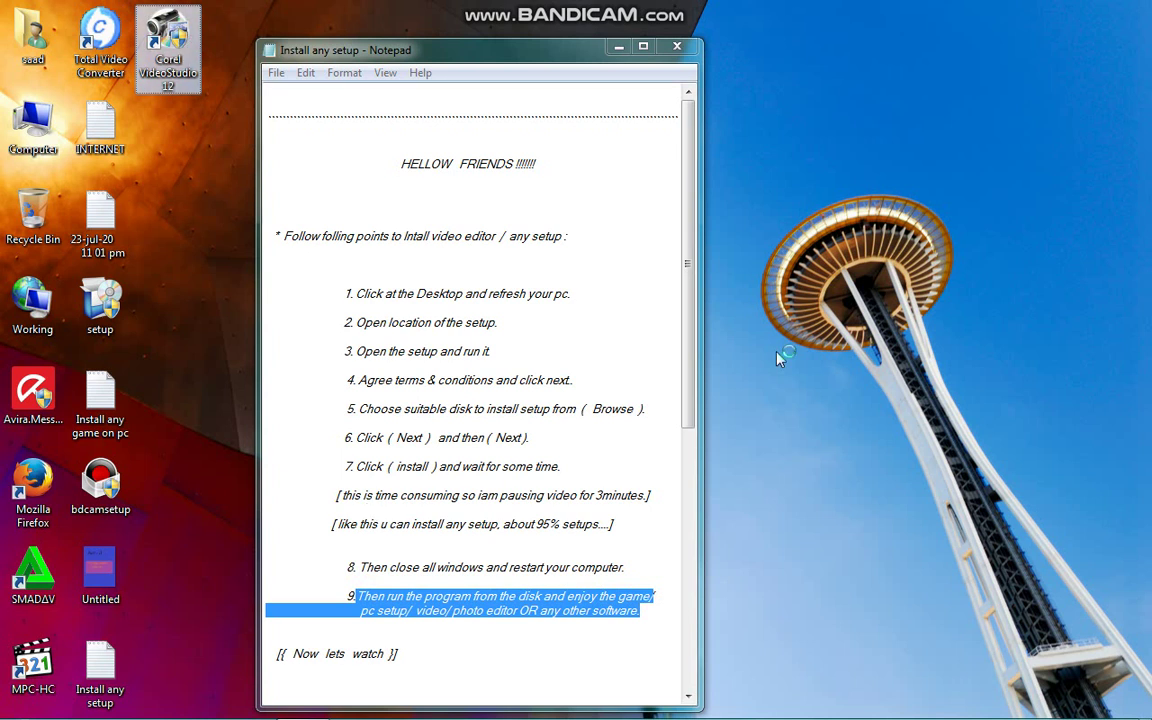
Highlight "[Thanks]" and the closing lines from "THANKS for watching" to "good bye" at the end of the note.
{"action": "left_click_drag", "start_coordinate": [688, 353], "coordinate": [688, 511]}
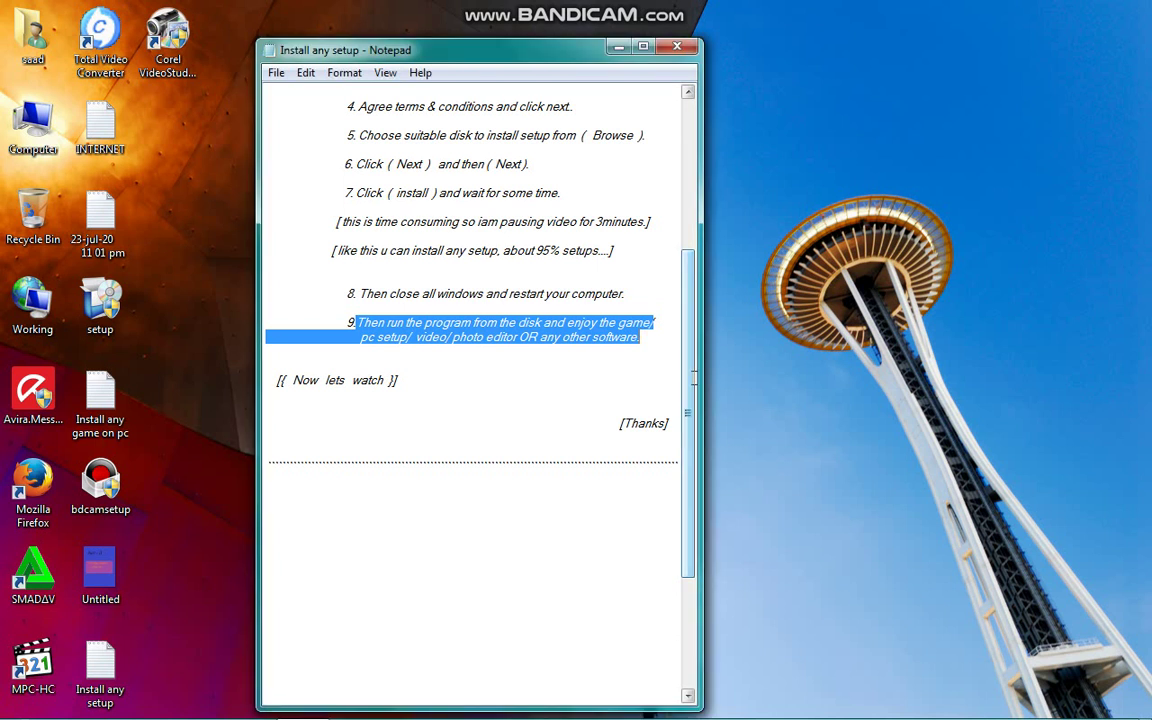
{"action": "left_click_drag", "start_coordinate": [614, 424], "coordinate": [681, 419]}
{"action": "scroll", "coordinate": [681, 419], "scroll_direction": "down", "scroll_amount": 2}
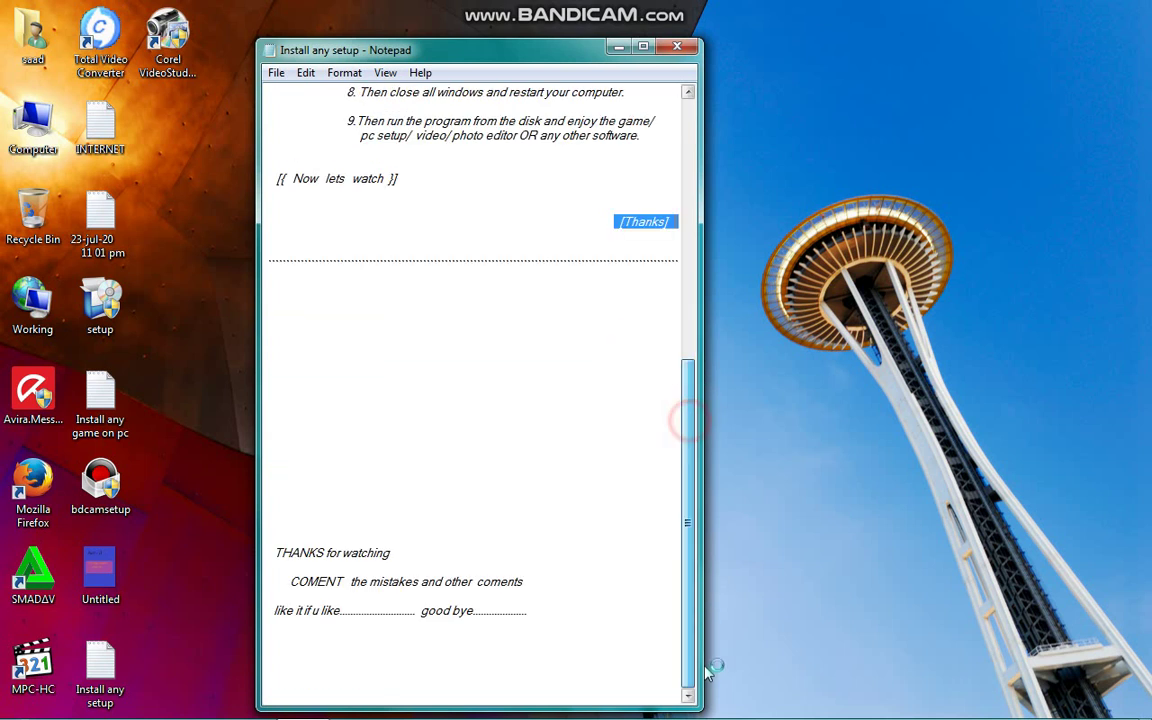
{"action": "left_click", "coordinate": [526, 609]}
{"action": "left_click_drag", "start_coordinate": [515, 609], "coordinate": [342, 527]}
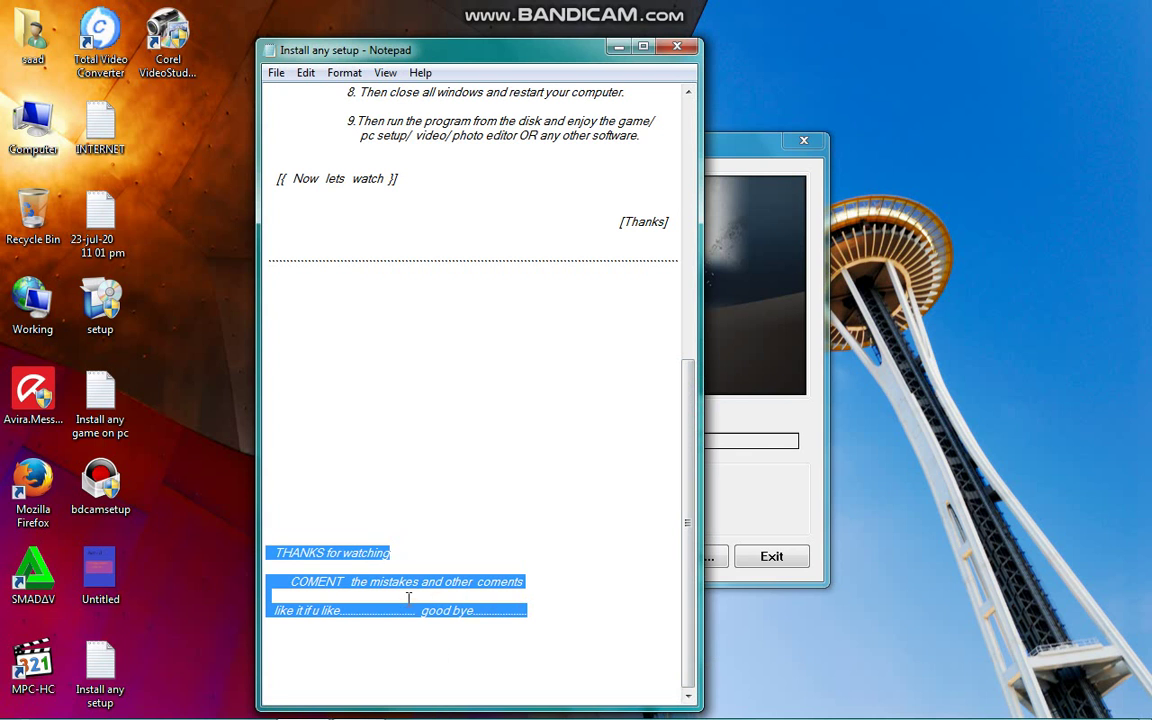
Start writing another closing remark on the empty line below "good bye" in the note.
{"action": "left_click", "coordinate": [532, 624]}
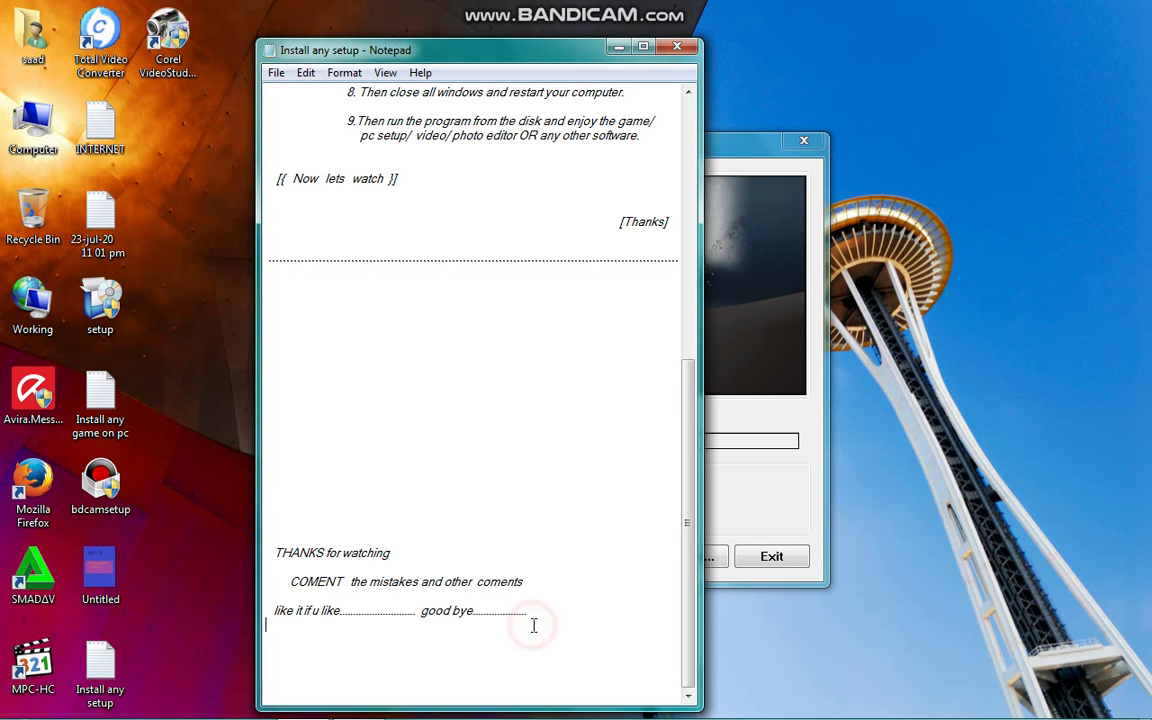
{"action": "type", "text": "A"}
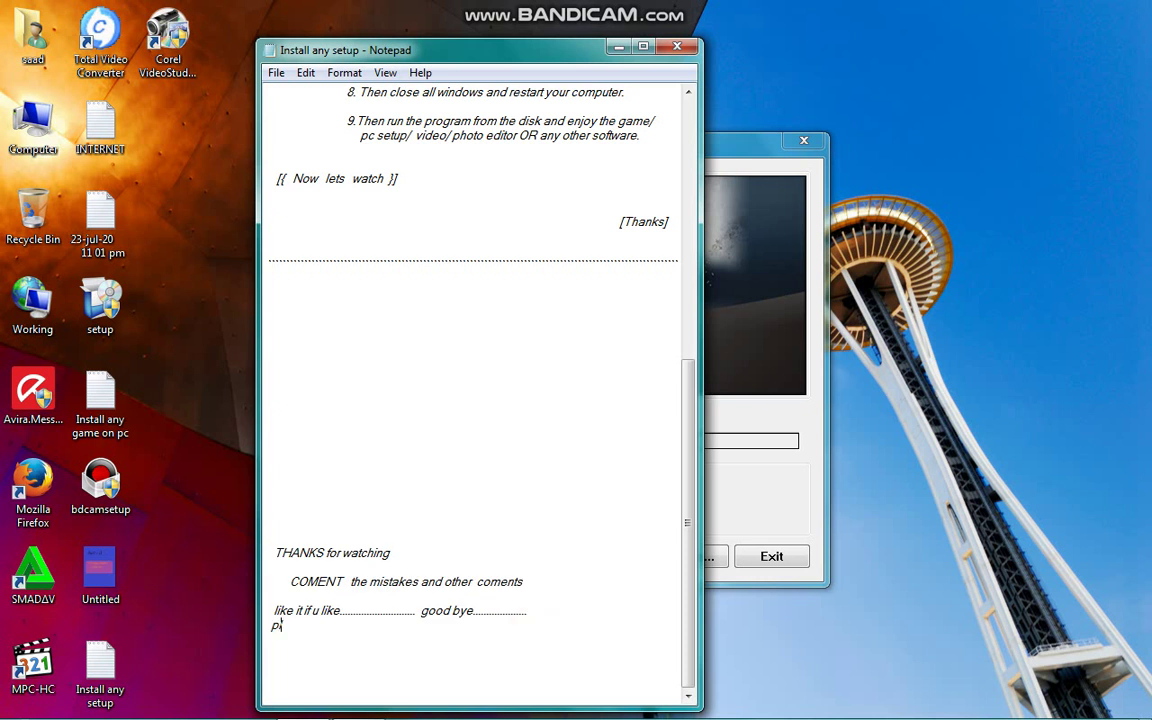